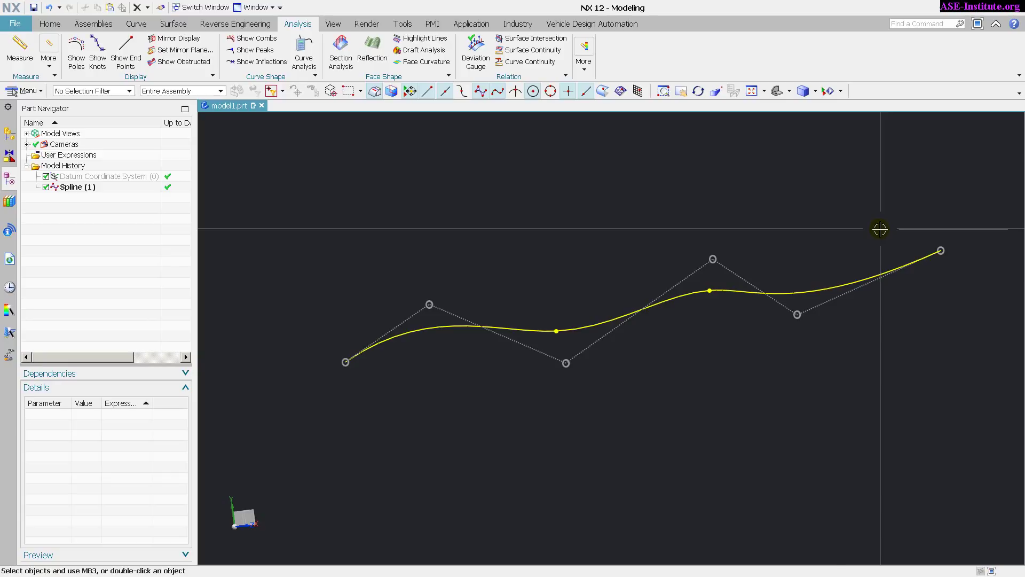
Step: Select Spline (1) in the Part Navigator's Model History
click(83, 188)
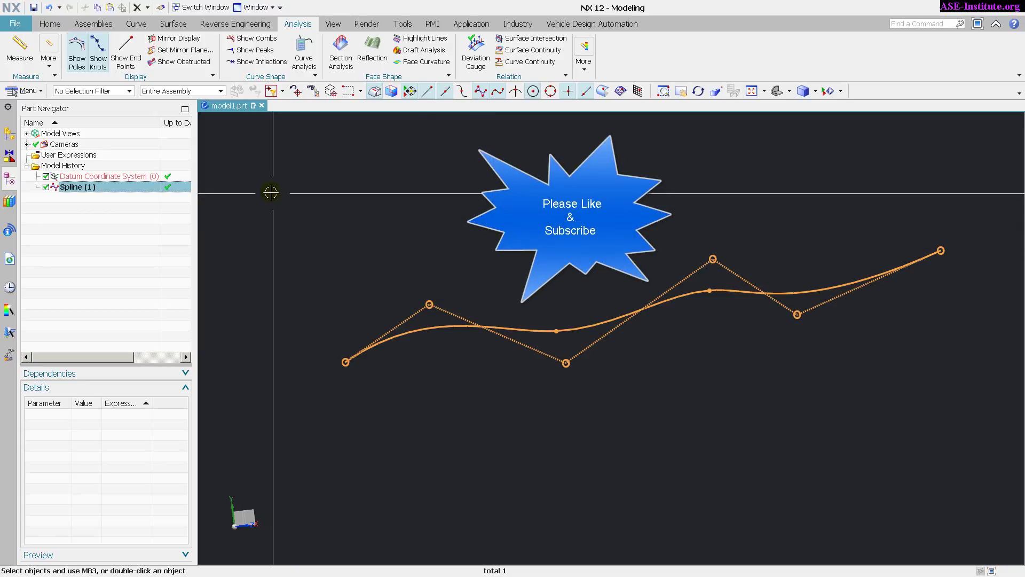
double_click(77, 187)
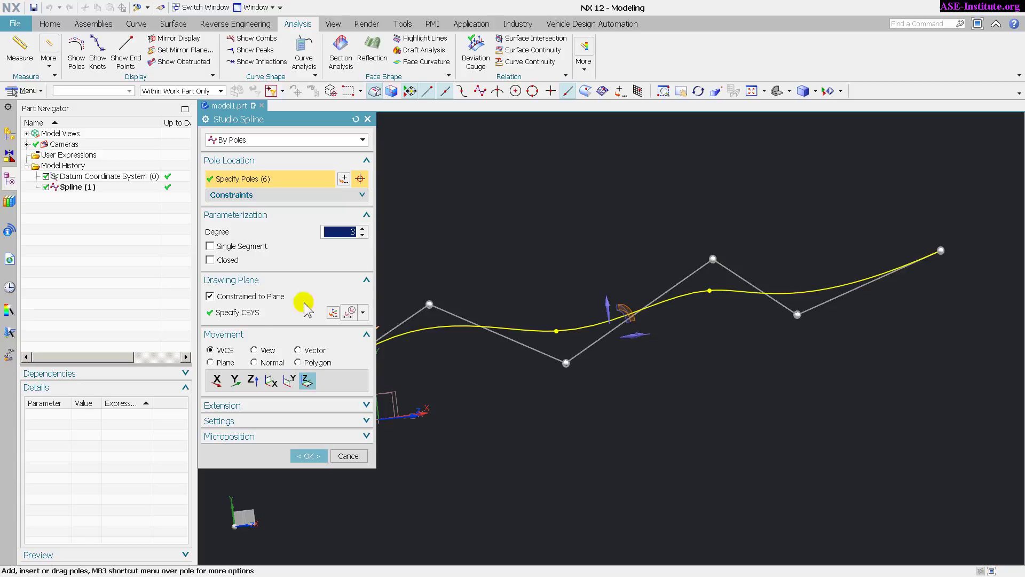
click(309, 456)
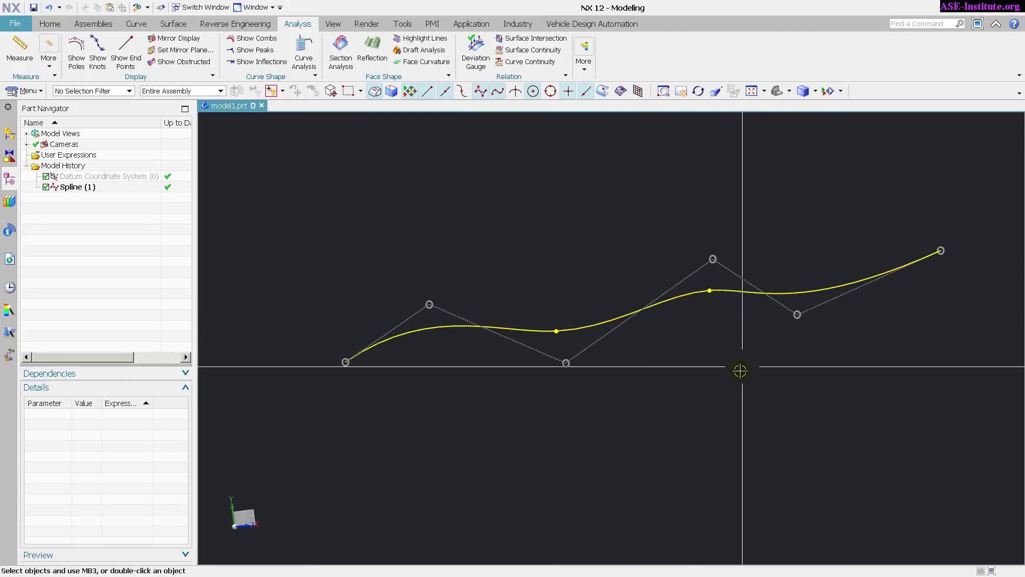
Step: Duplicate Spline (1) by copying and pasting it
click(90, 188)
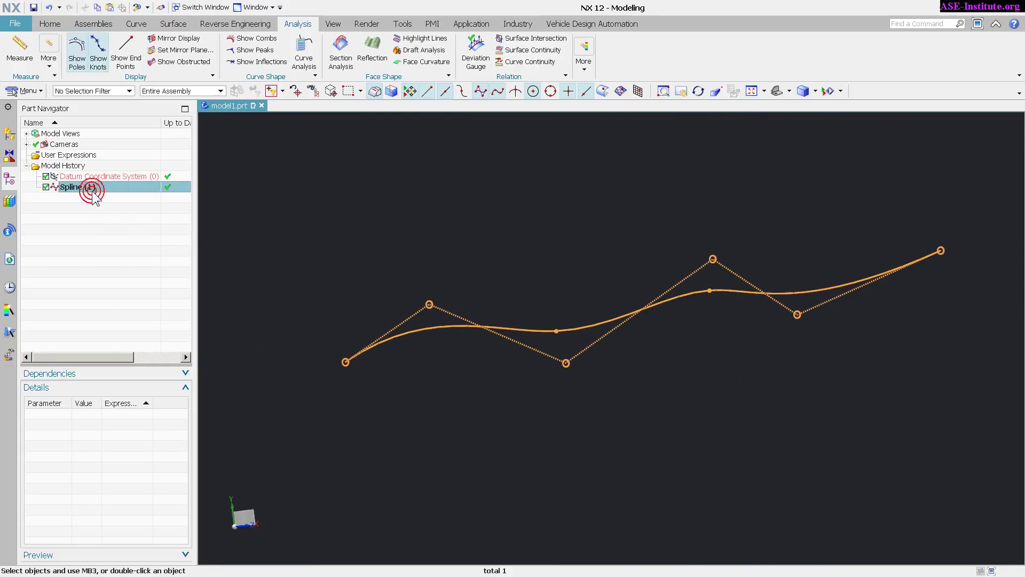
key(ctrl+v)
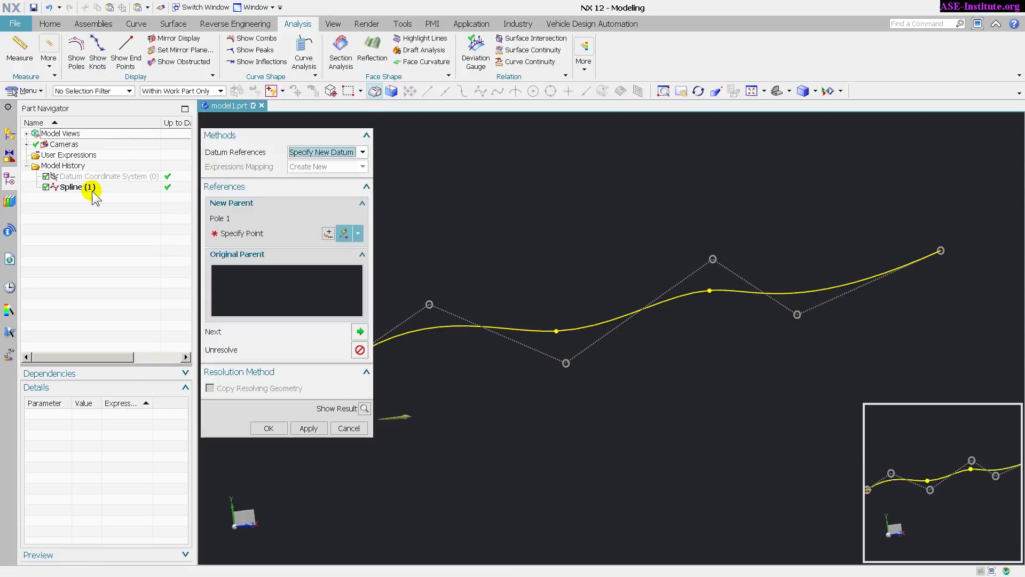
key(Return)
Step: Divide the copy, Spline (3), at All Knot Points with Divide Curve, accepting the parameter warning
click(105, 198)
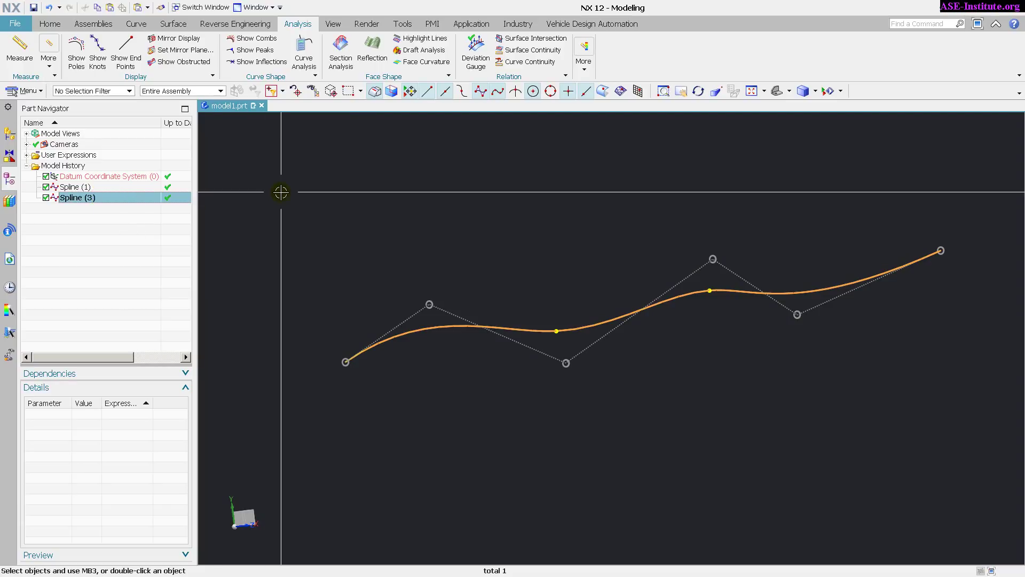
click(136, 24)
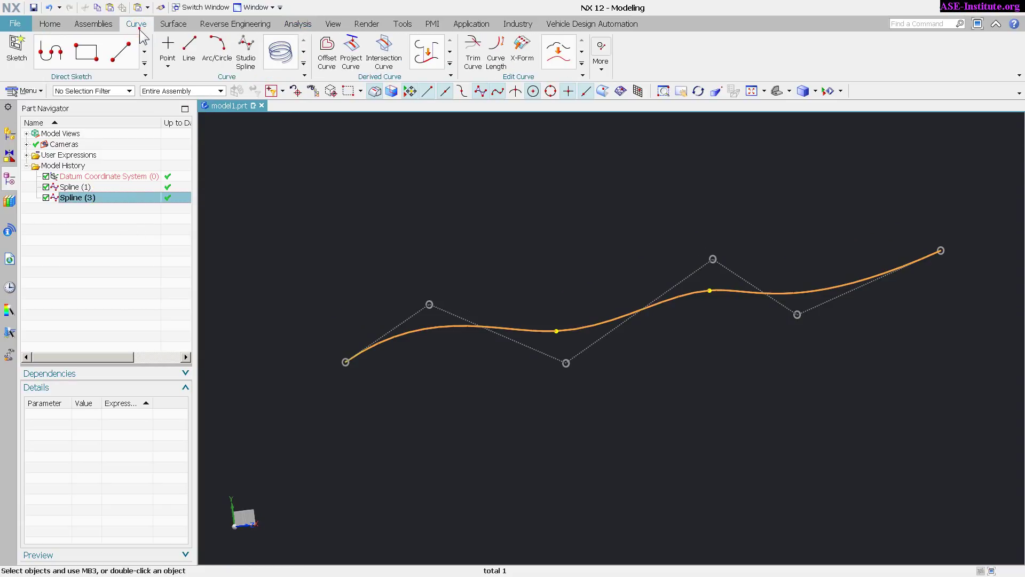
click(602, 73)
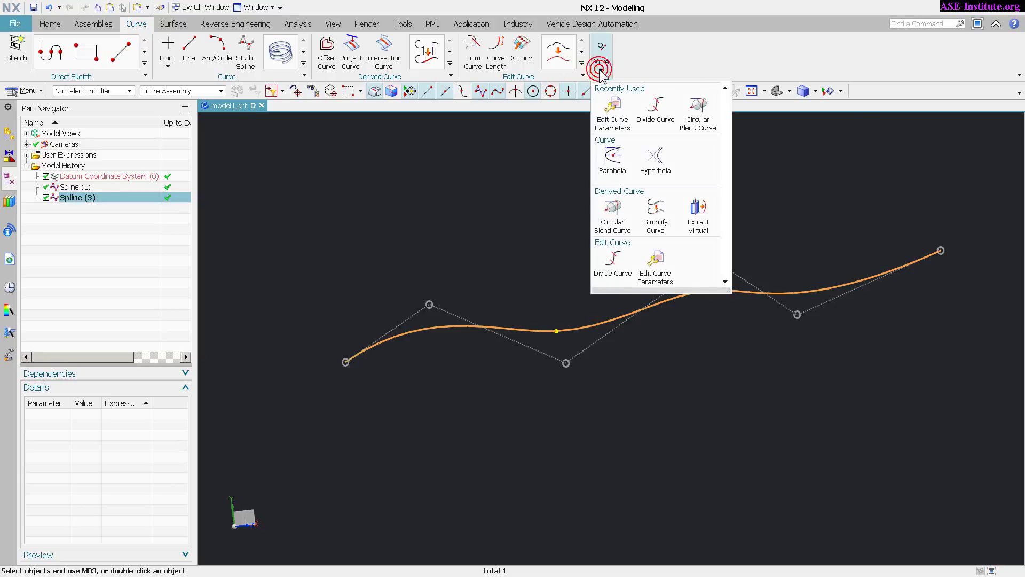
click(609, 259)
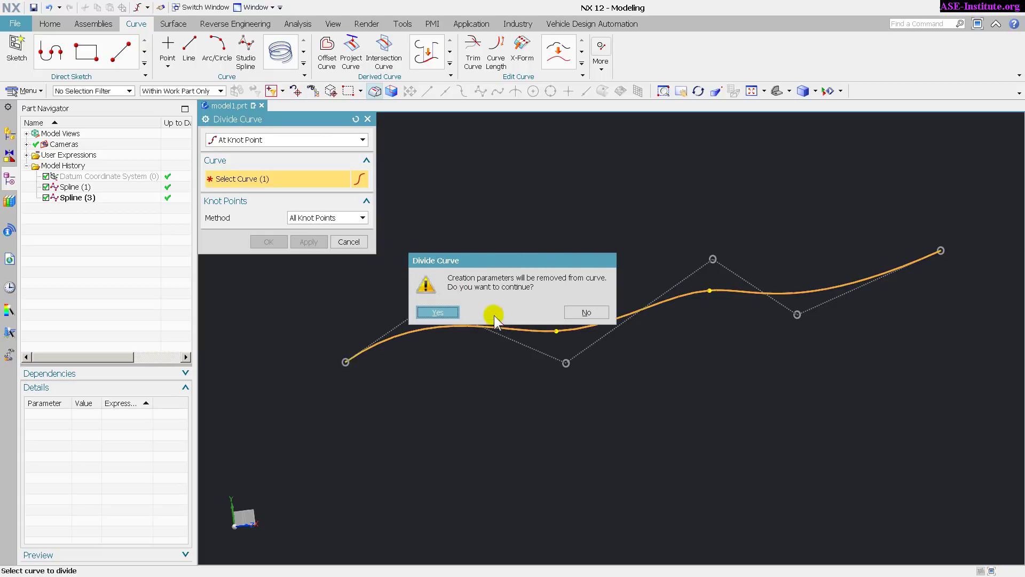
click(448, 312)
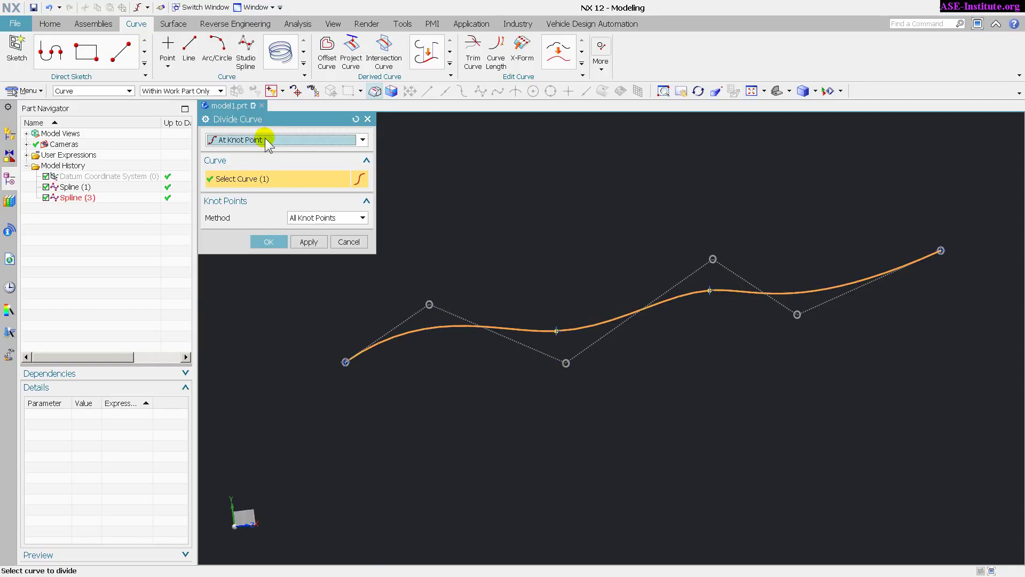
click(305, 141)
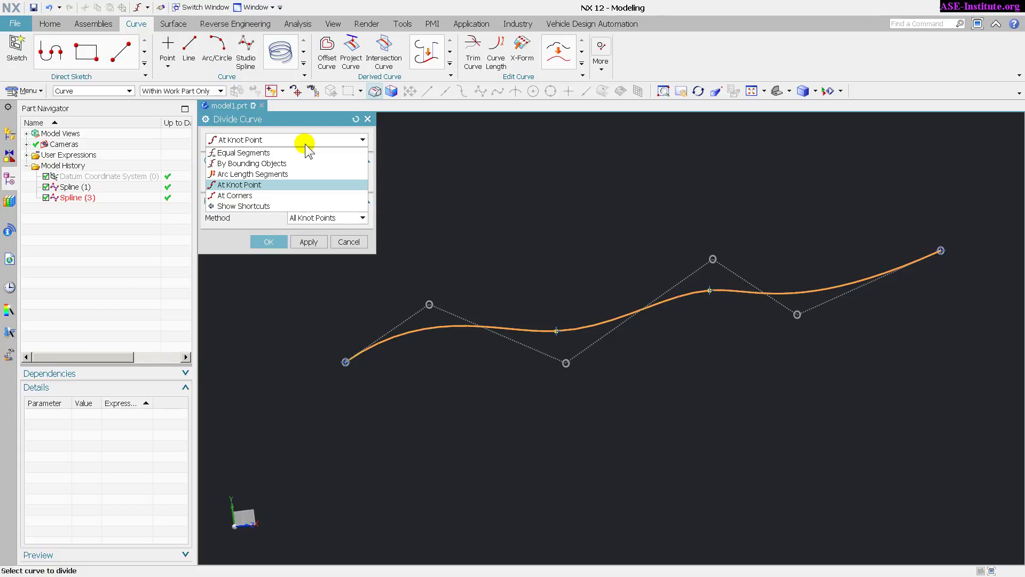
click(306, 142)
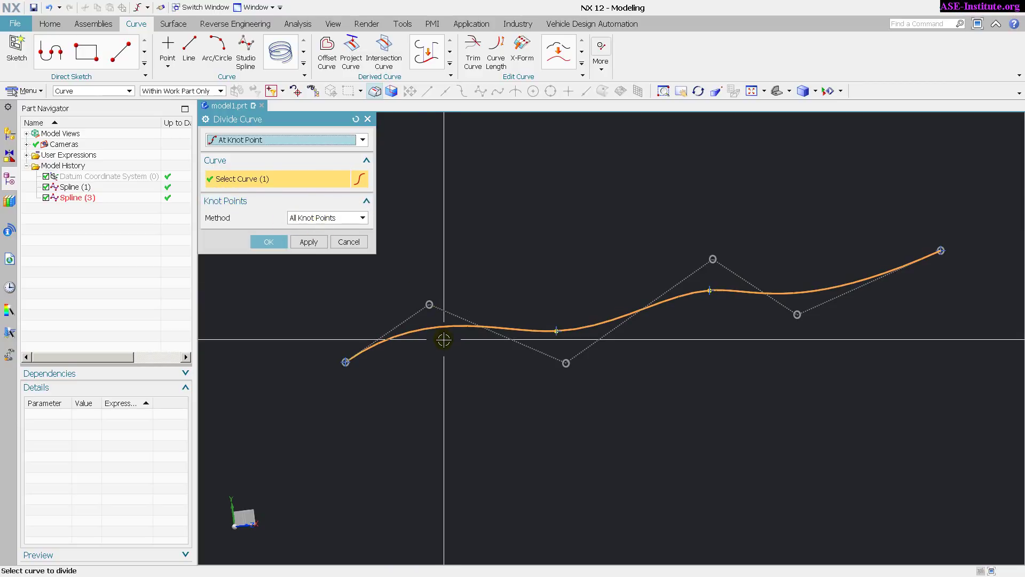
click(278, 243)
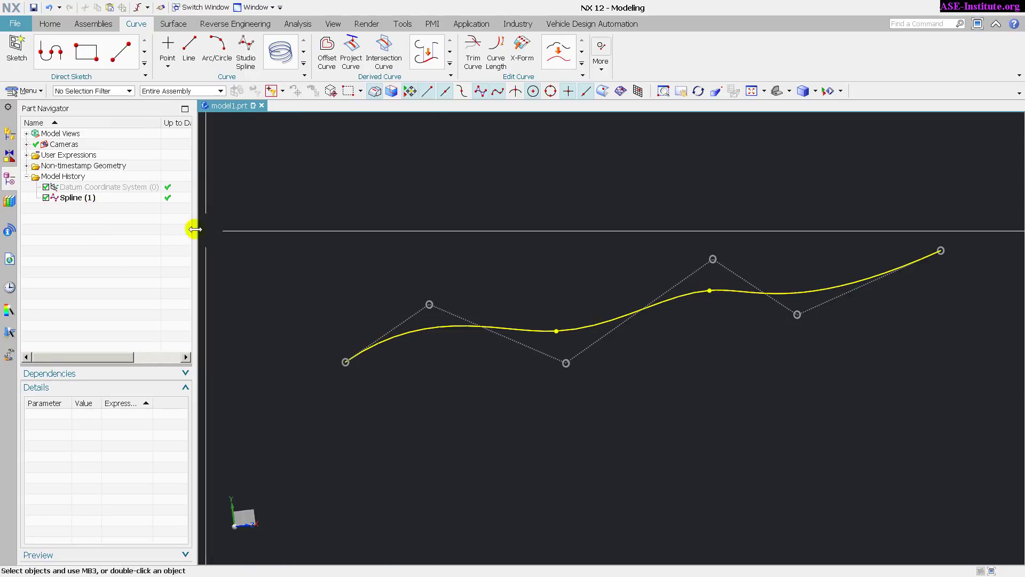
Step: Hide the original Spline (1)
click(78, 198)
right_click(78, 200)
click(98, 214)
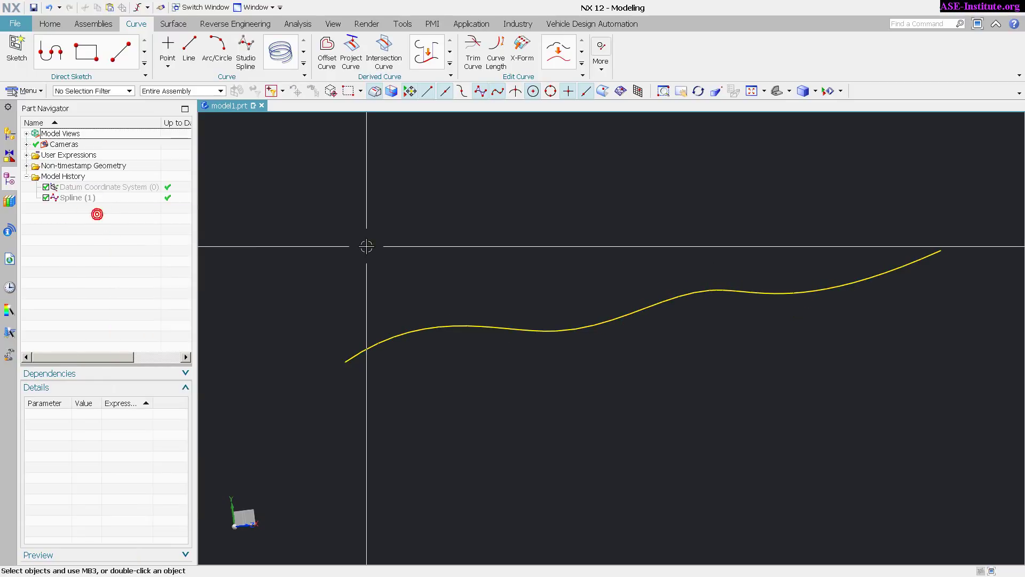
Step: Select the three divided segments and turn on Show Knots from the Analysis tab
click(415, 329)
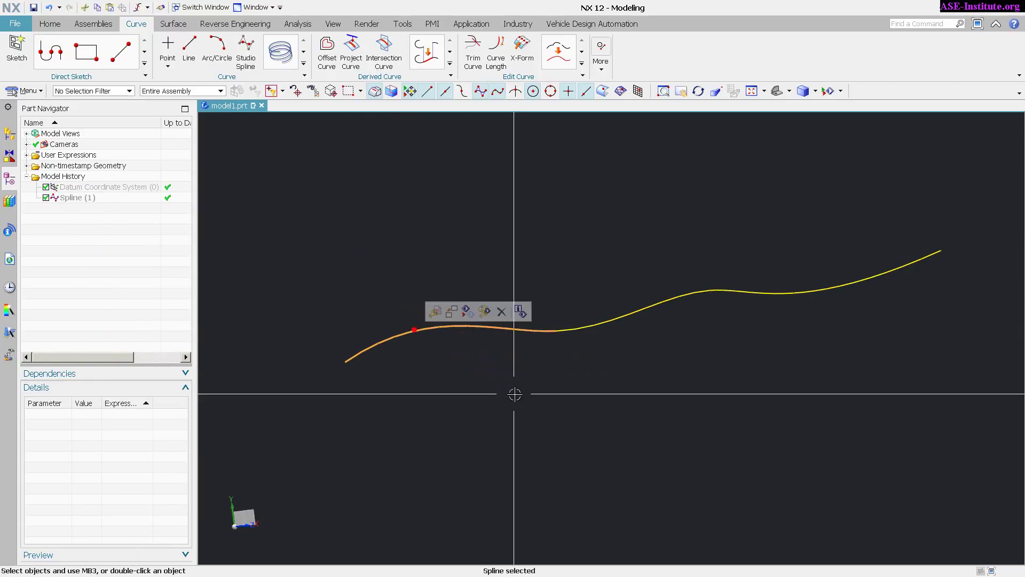
click(598, 326)
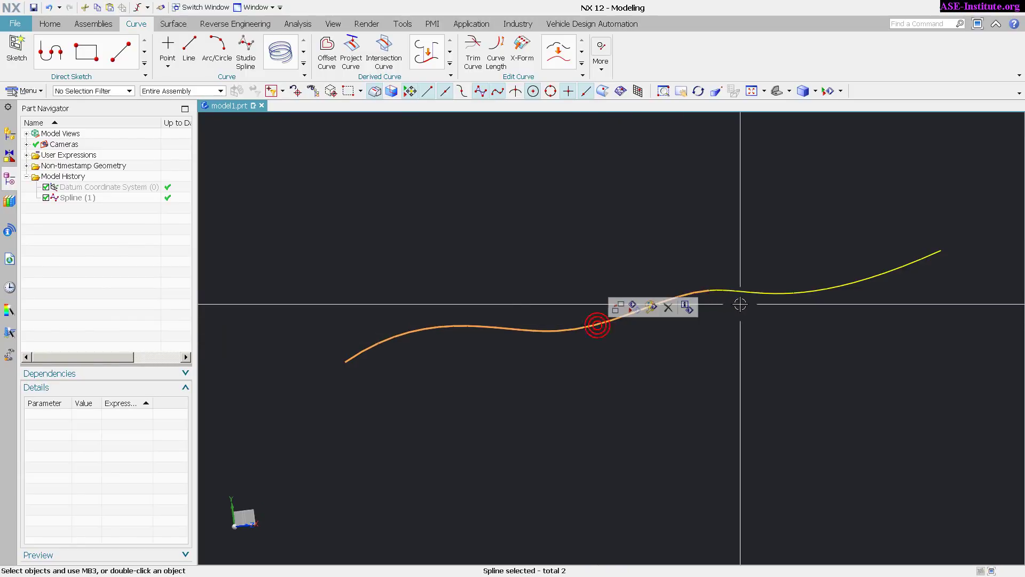
click(747, 292)
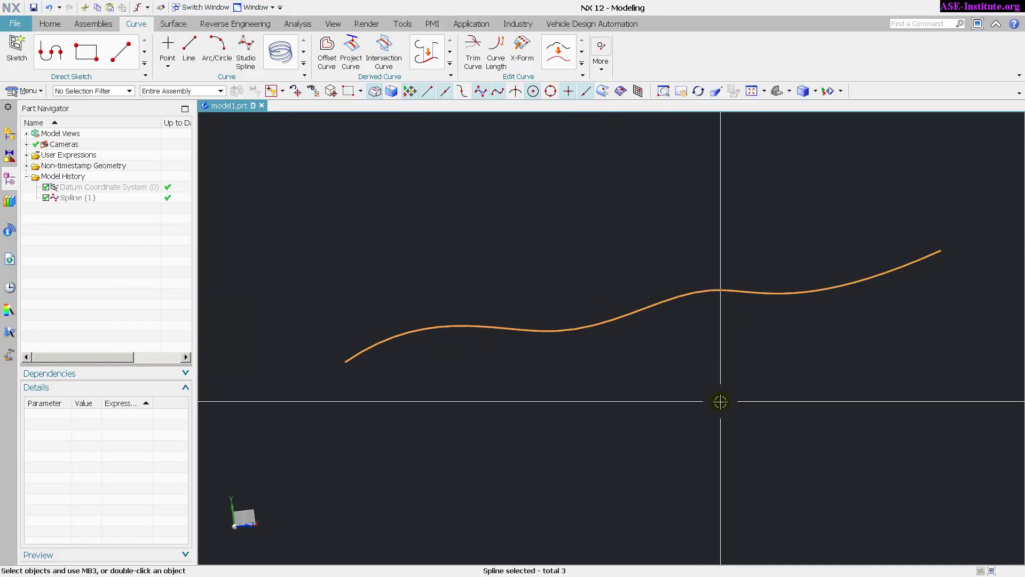
key(Escape)
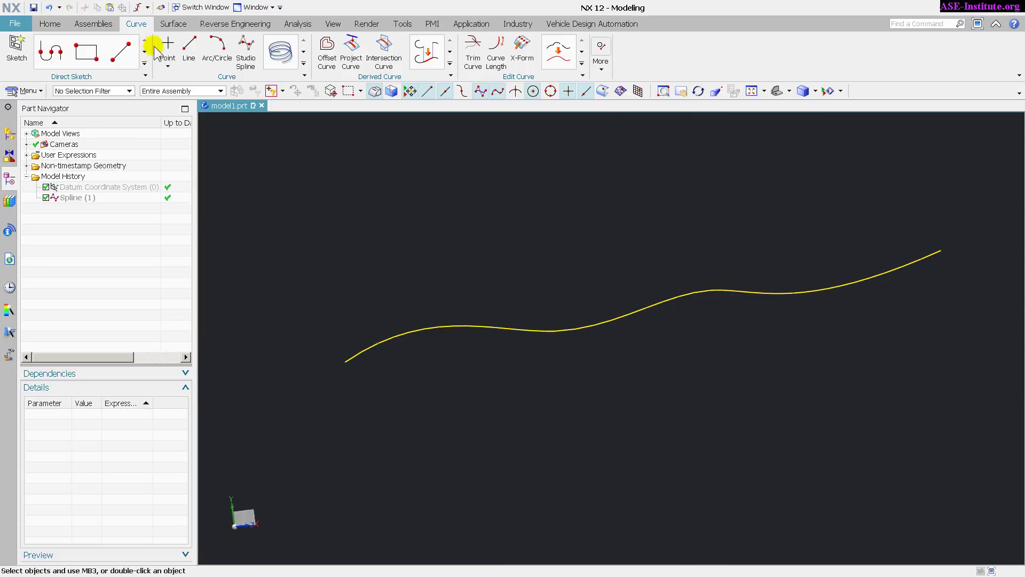
click(297, 24)
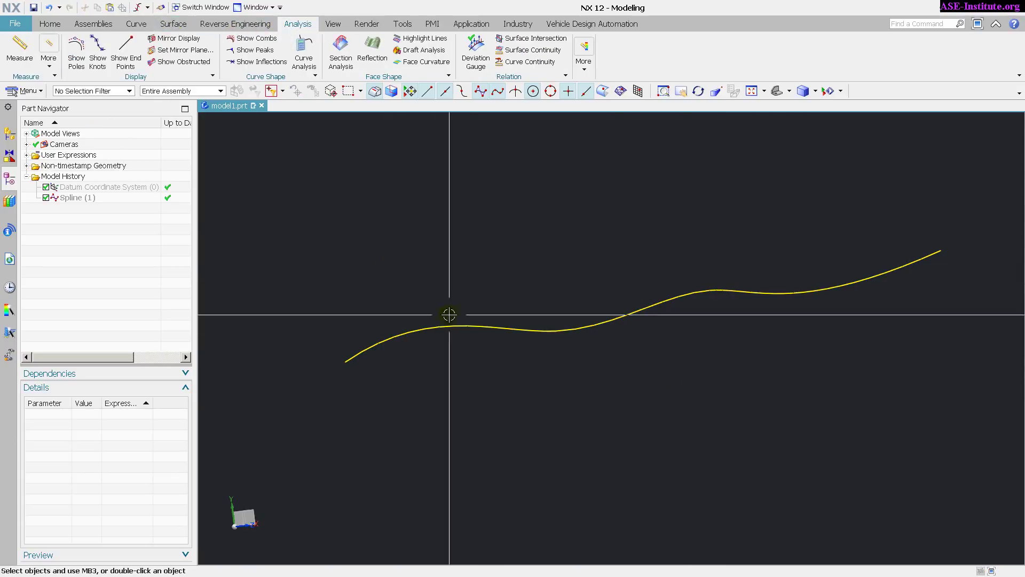
click(476, 327)
click(590, 325)
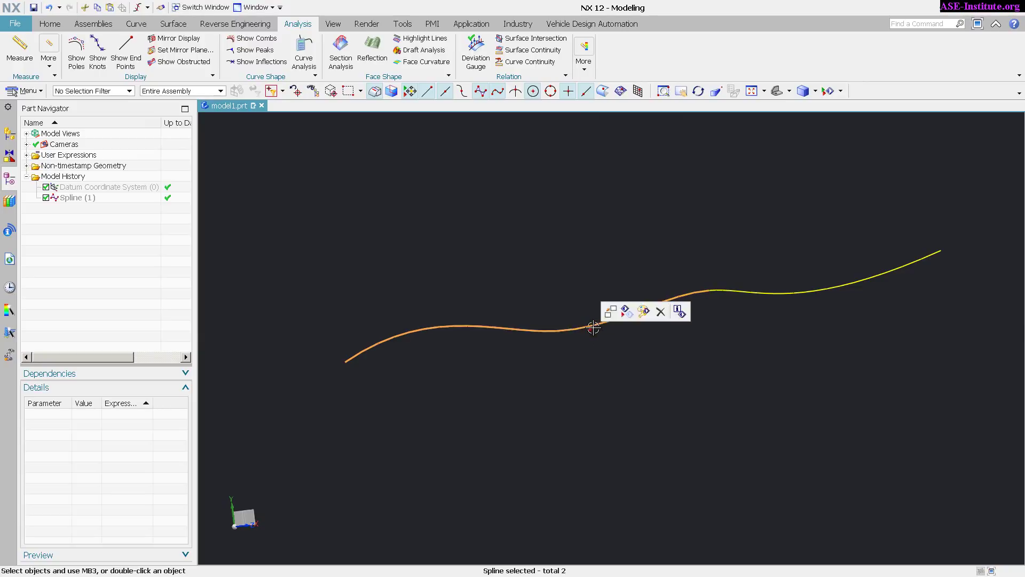
click(781, 297)
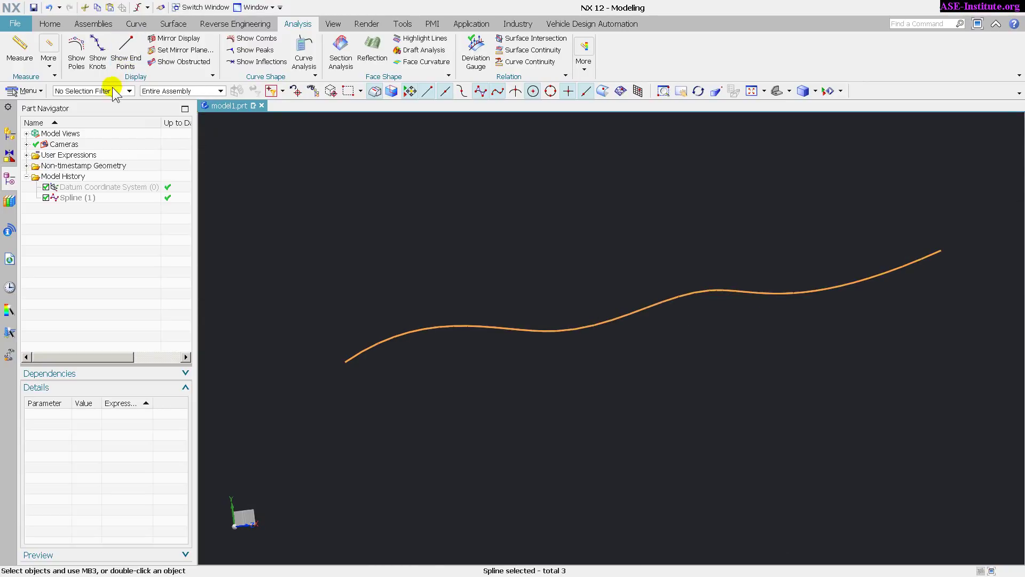
click(98, 52)
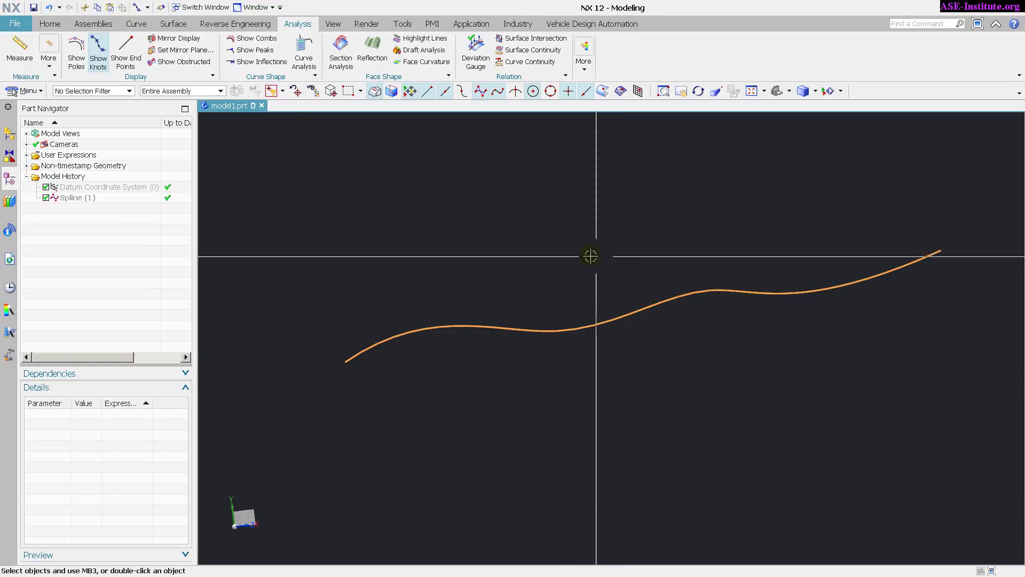
Step: Turn on Show Poles for the three selected segments, then deselect them
click(75, 59)
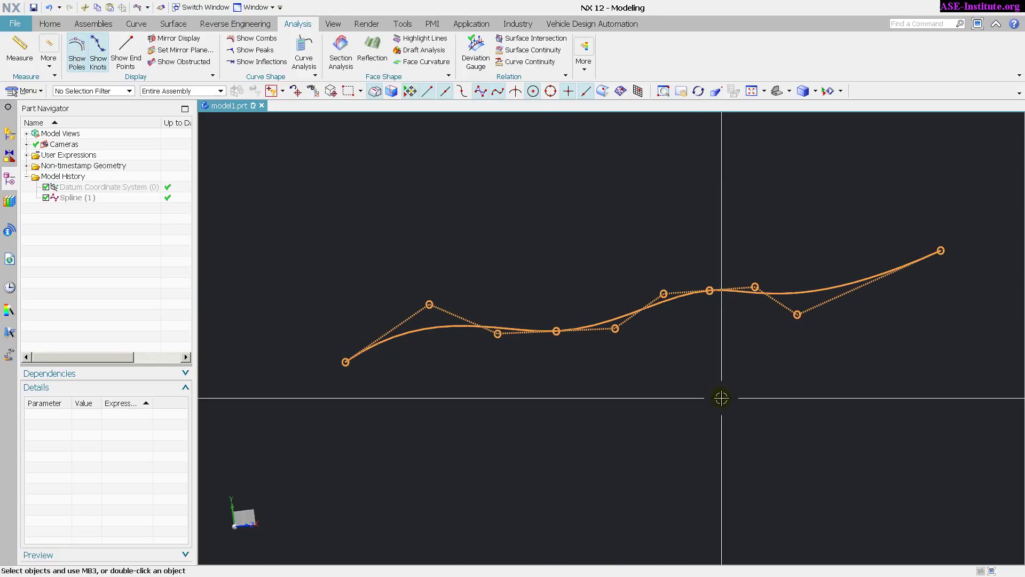
key(Escape)
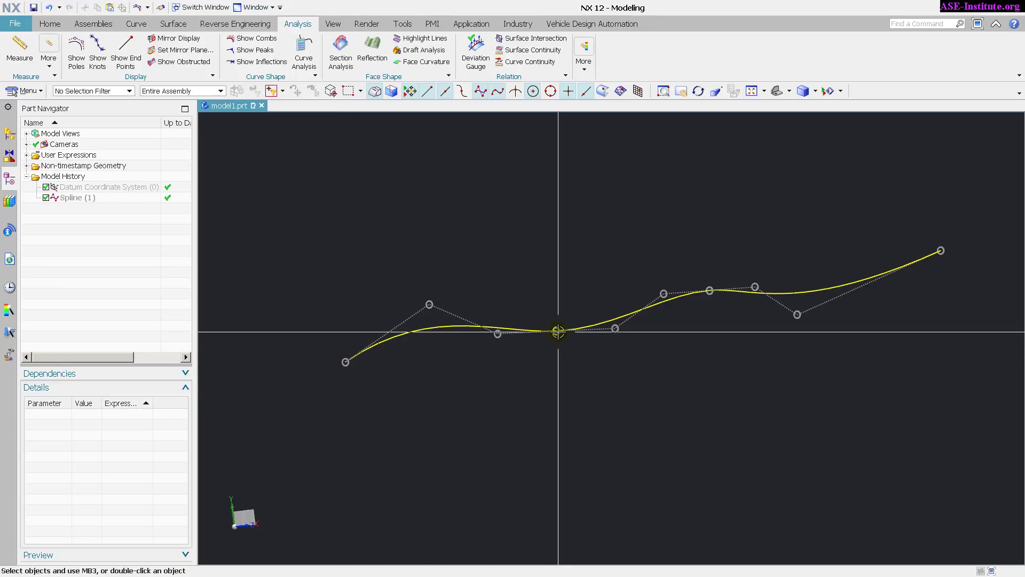
double_click(76, 199)
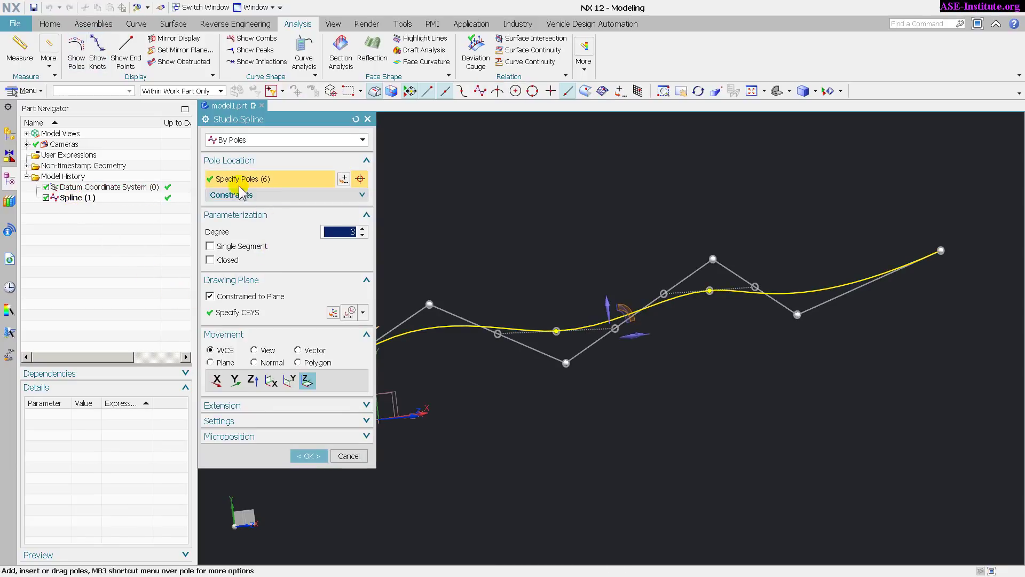
click(366, 457)
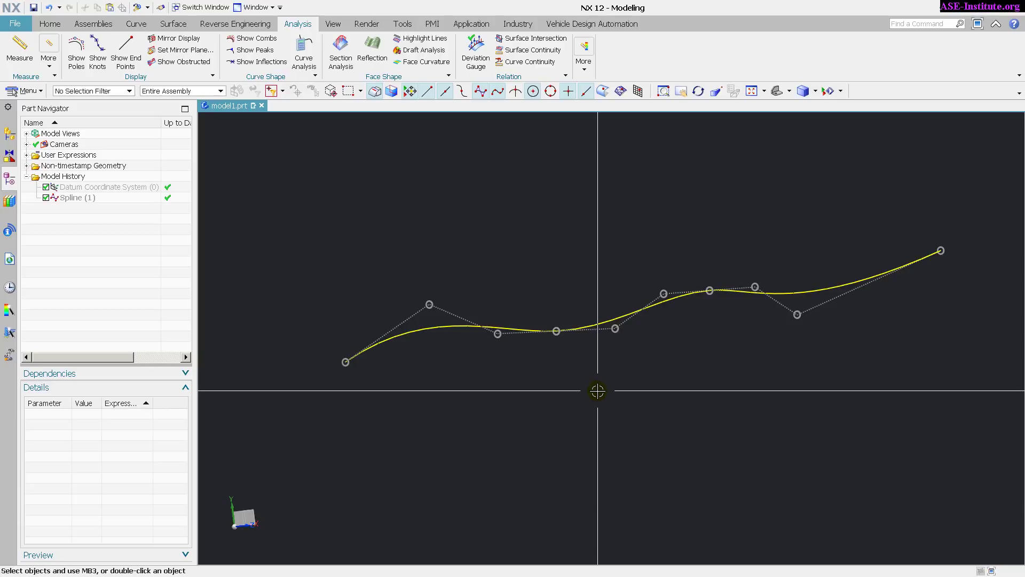
click(80, 199)
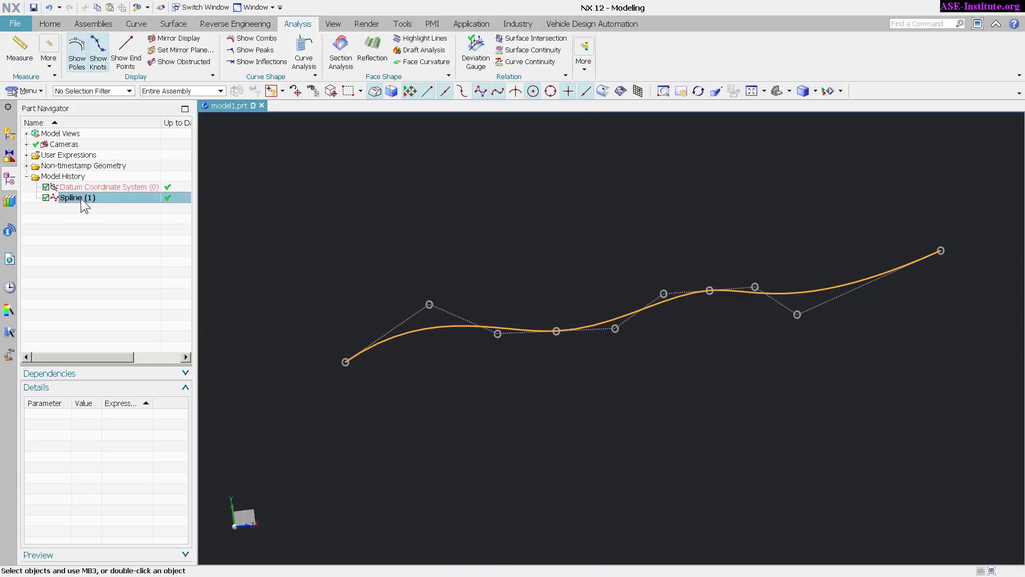
right_click(80, 198)
click(111, 208)
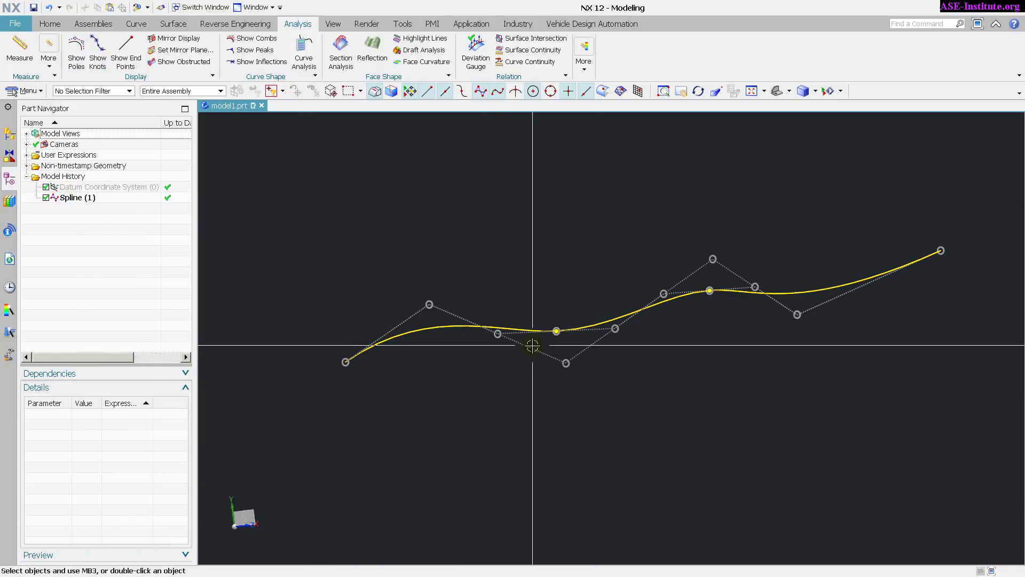
click(534, 364)
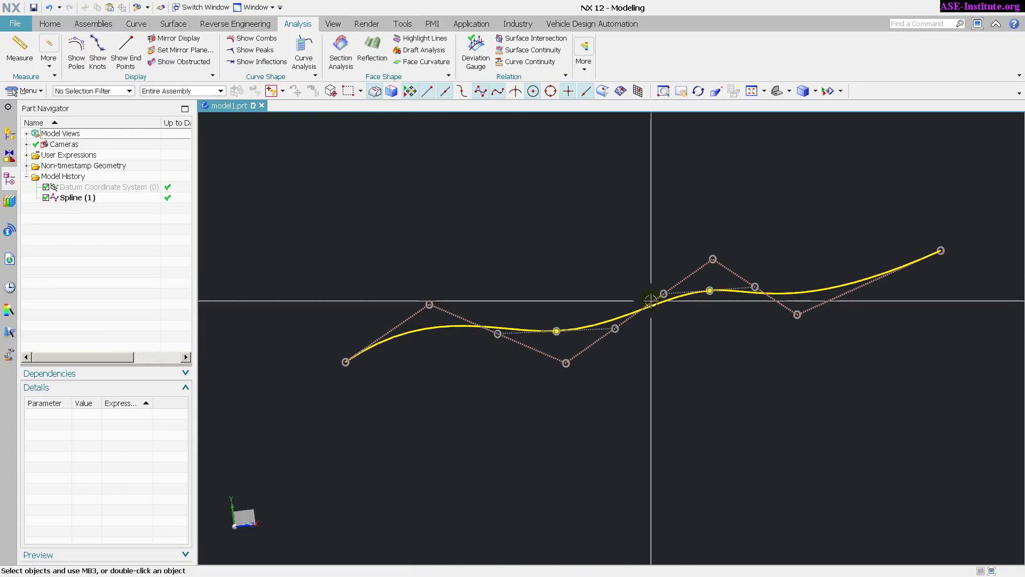
key(Escape)
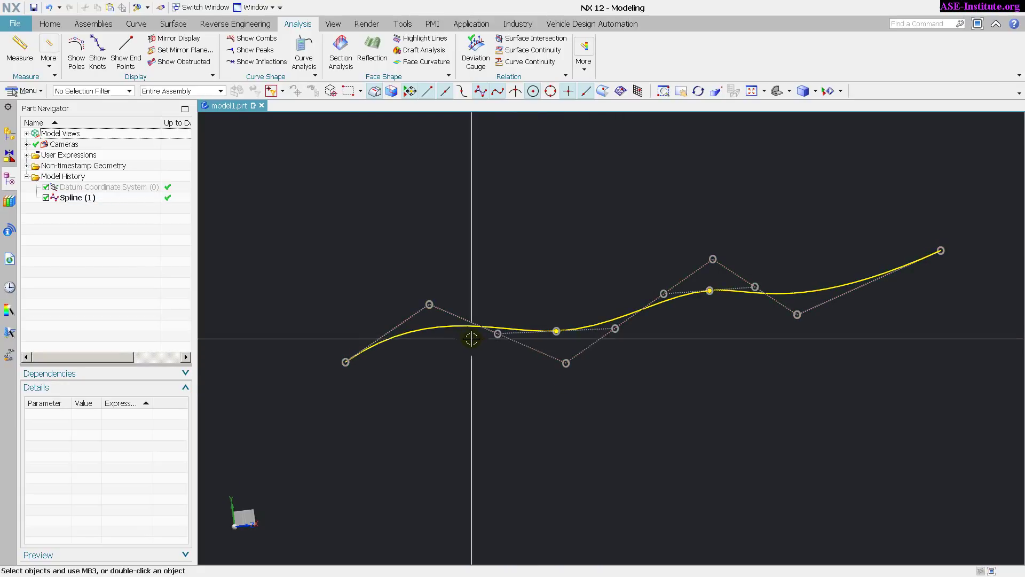
scroll(572, 350, up, 3)
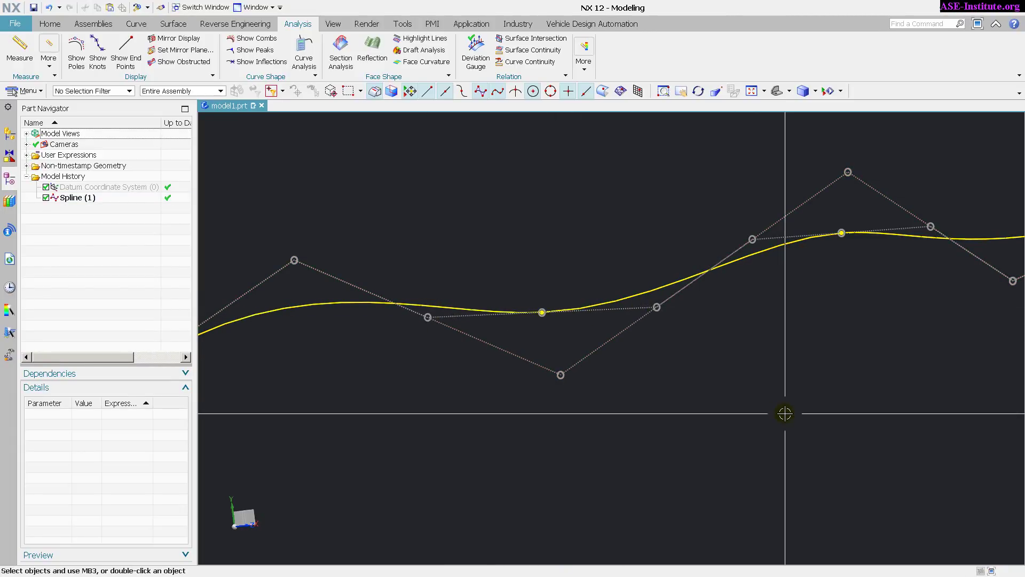
scroll(785, 413, down, 1)
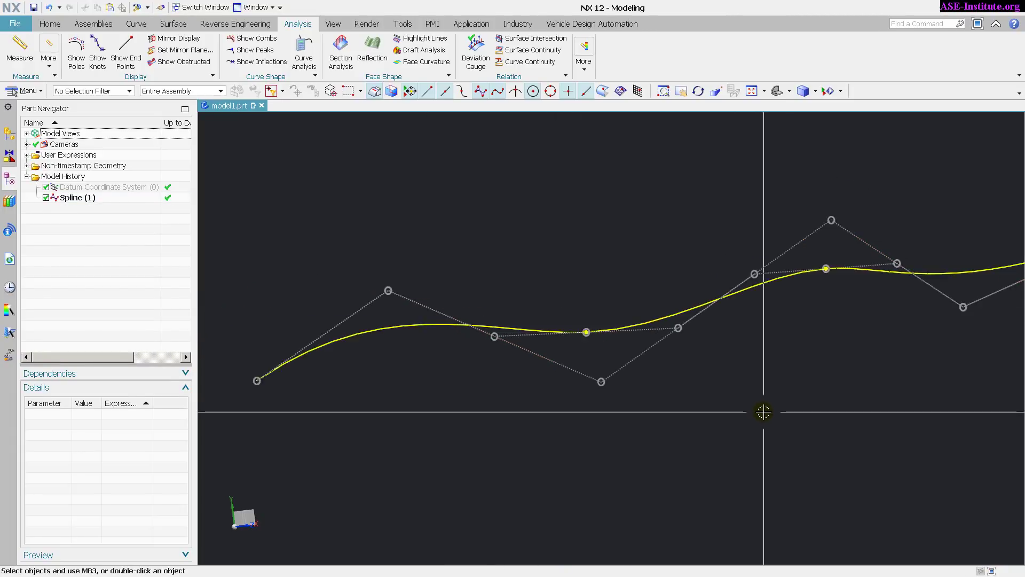
Step: List Spline information for Spline(1), showing knots and poles: degree 3, 6 poles, 3 segments
click(30, 92)
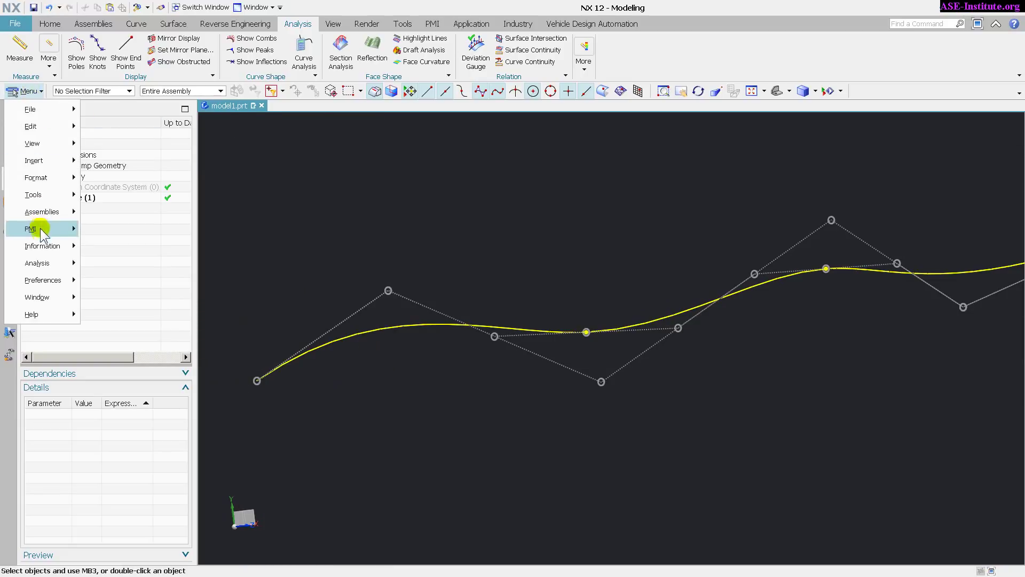
click(50, 246)
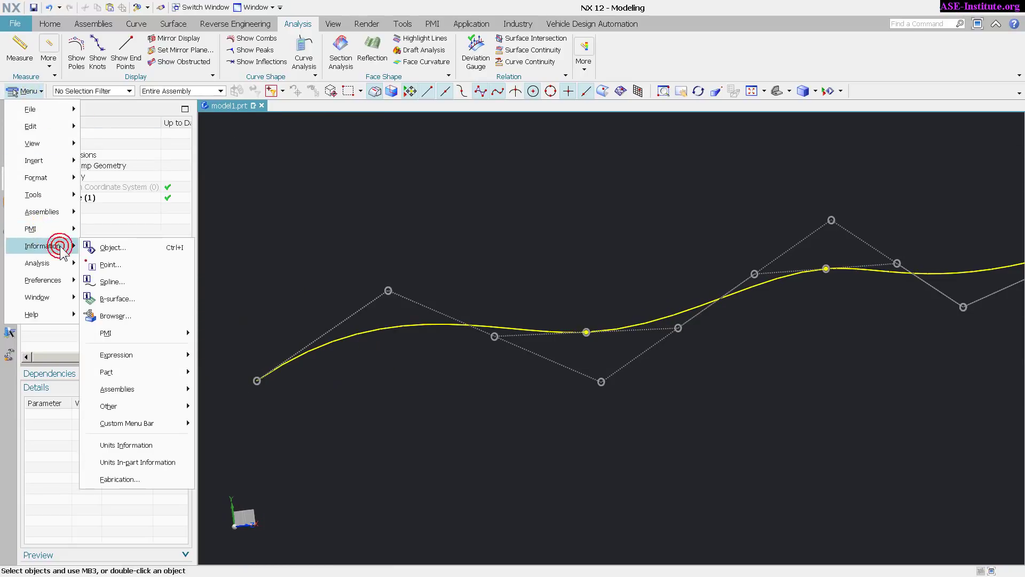
click(119, 279)
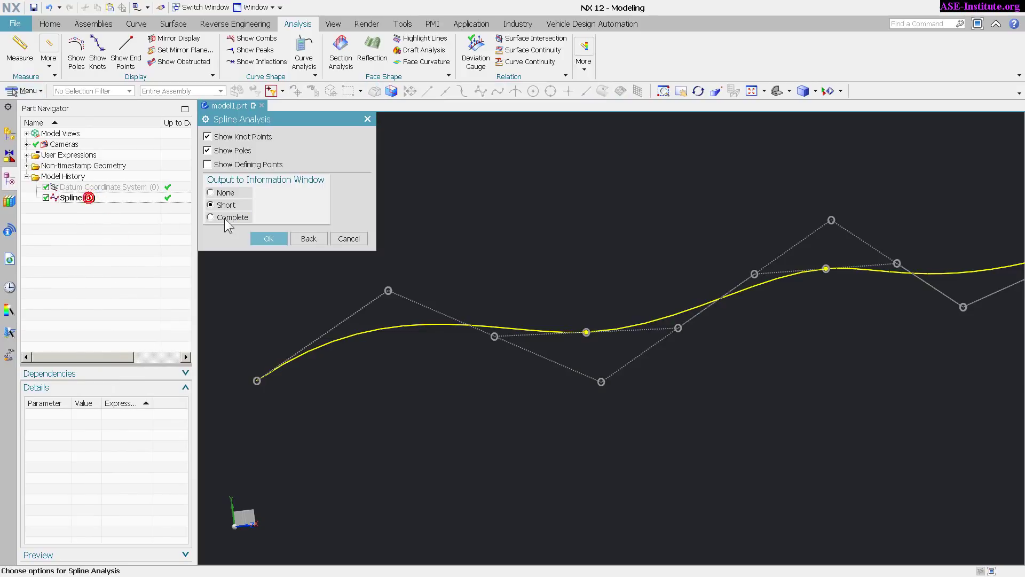
click(268, 239)
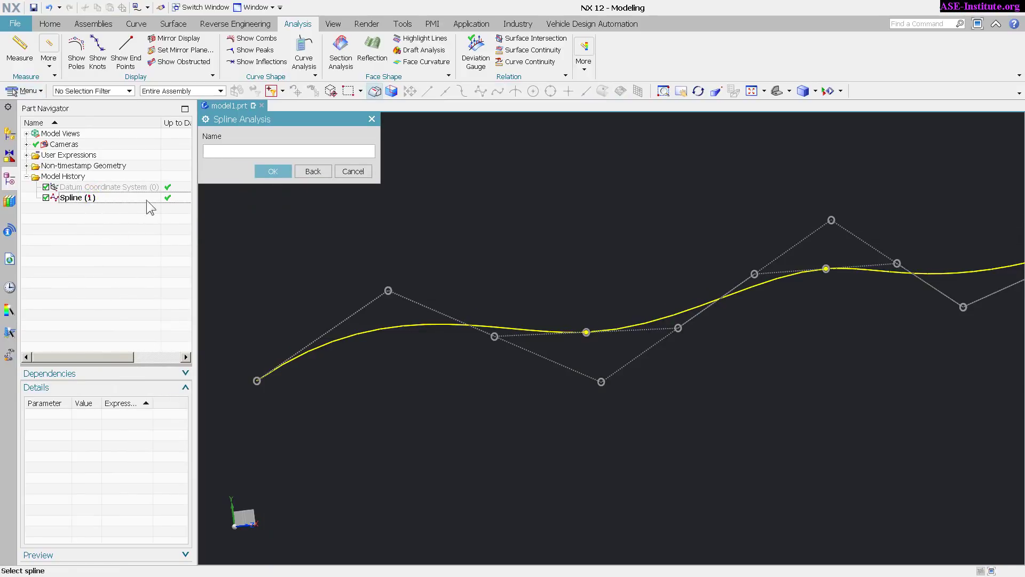
click(517, 325)
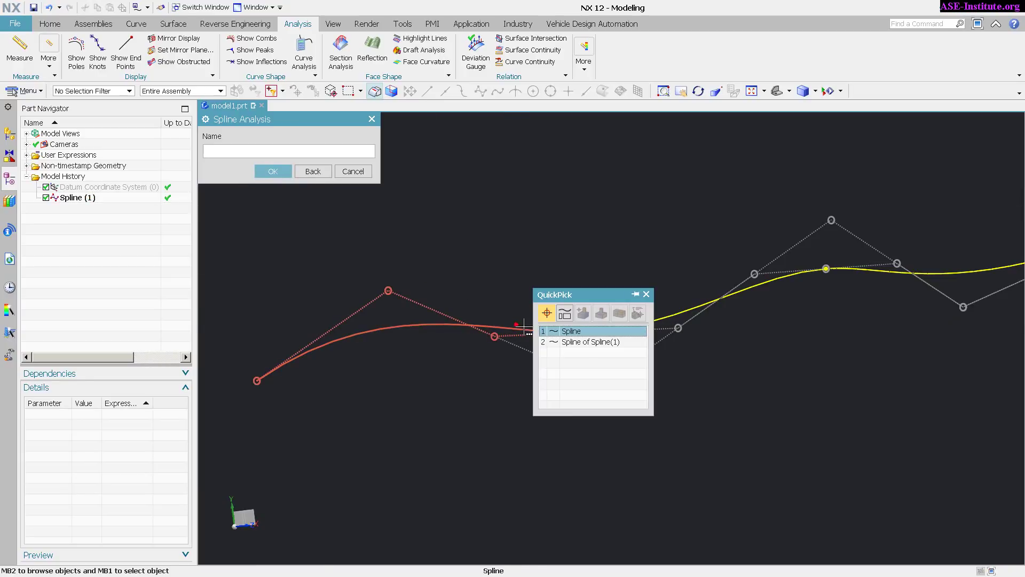
click(580, 345)
click(273, 171)
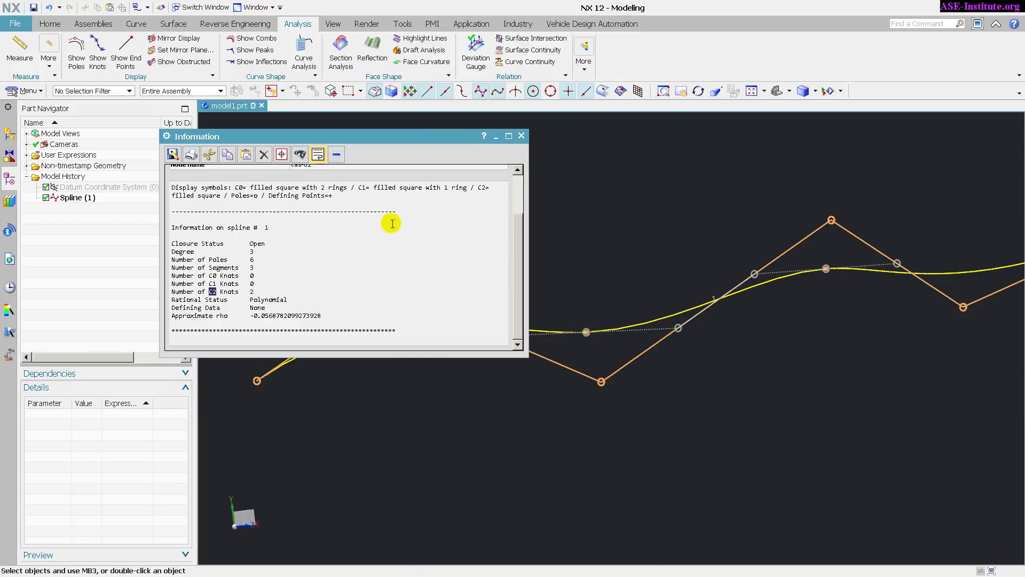
drag(392, 136, 531, 181)
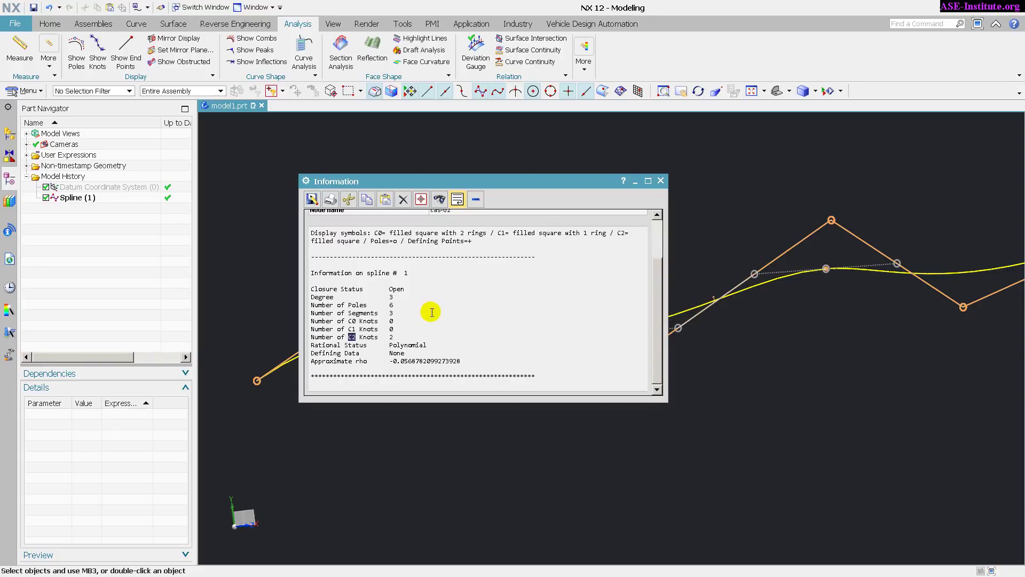
click(661, 180)
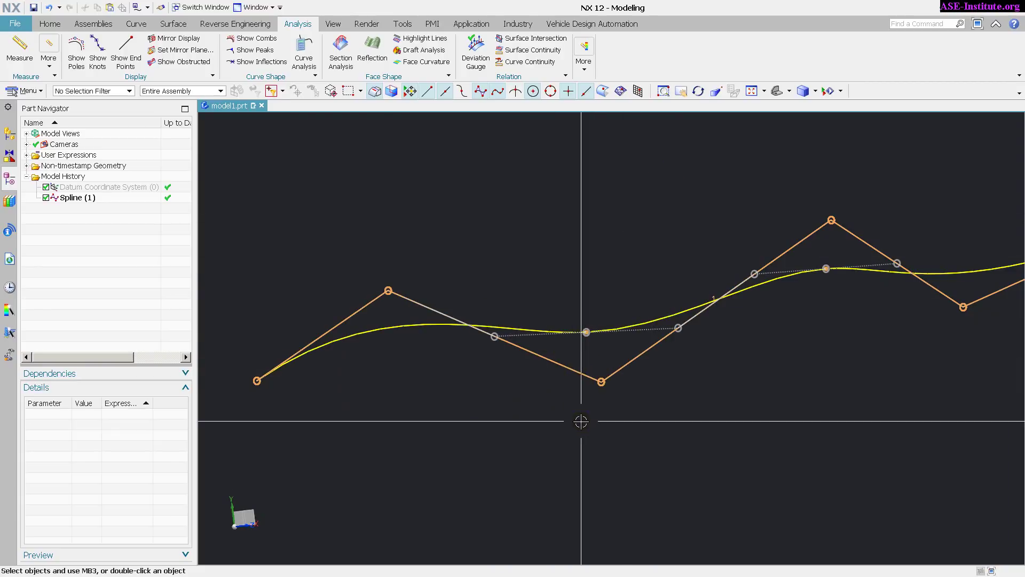
Step: Refresh the graphics area to remove the orange pole markings from the spline
right_click(475, 186)
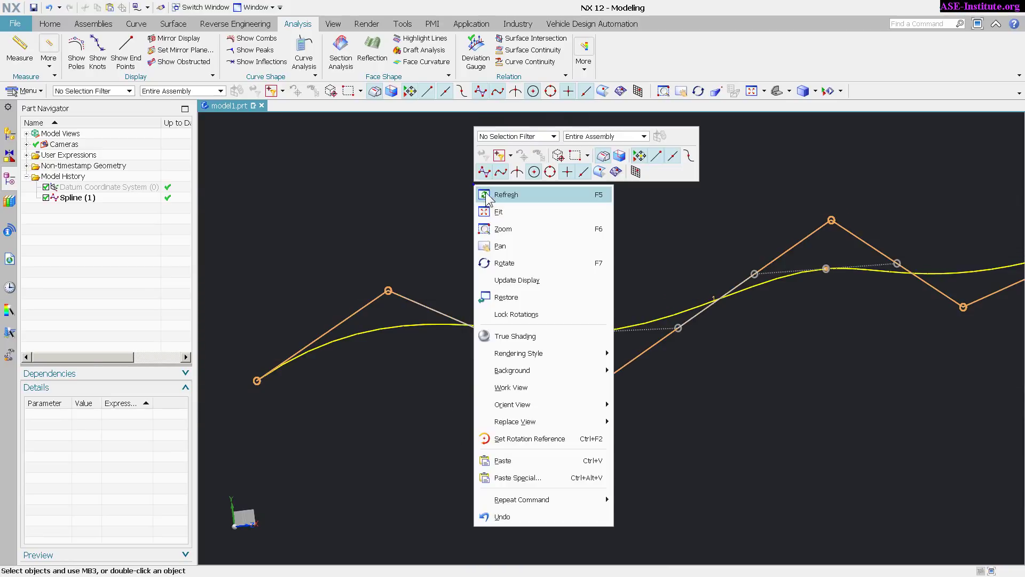
click(483, 205)
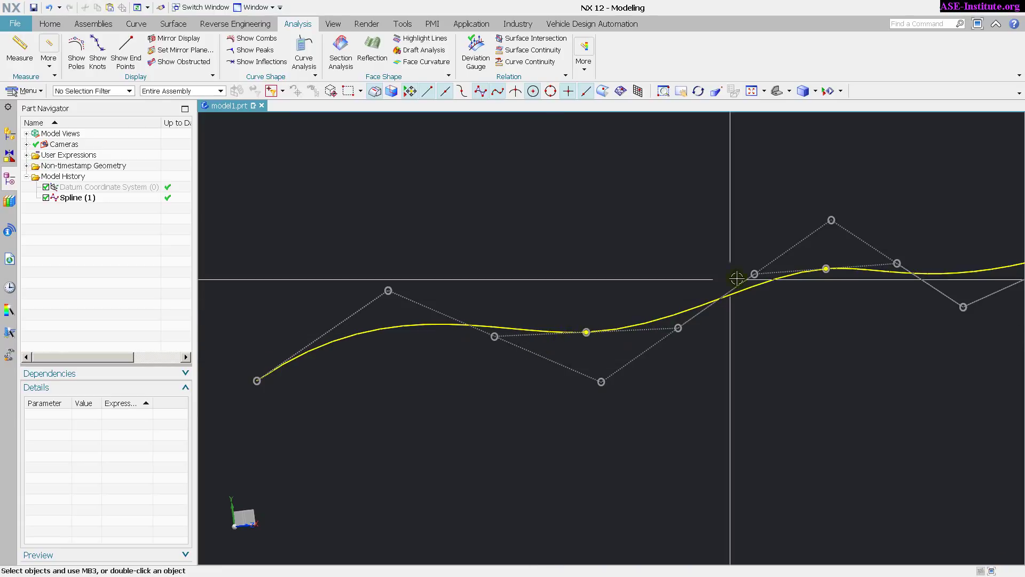
scroll(807, 361, down, 4)
shift+middle_drag(808, 362, 705, 406)
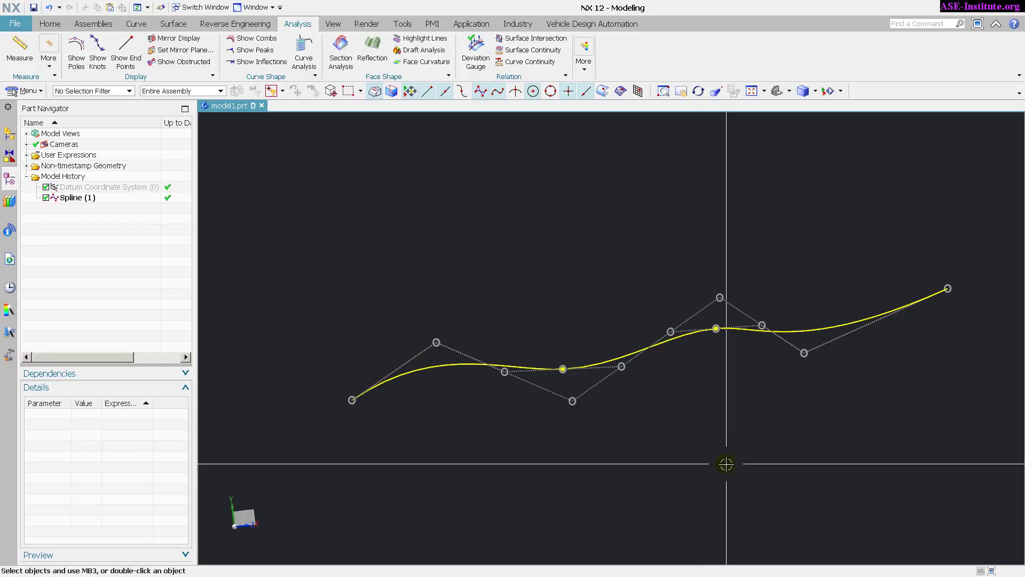
scroll(598, 406, up, 2)
scroll(597, 408, down, 2)
middle_drag(597, 408, 687, 449)
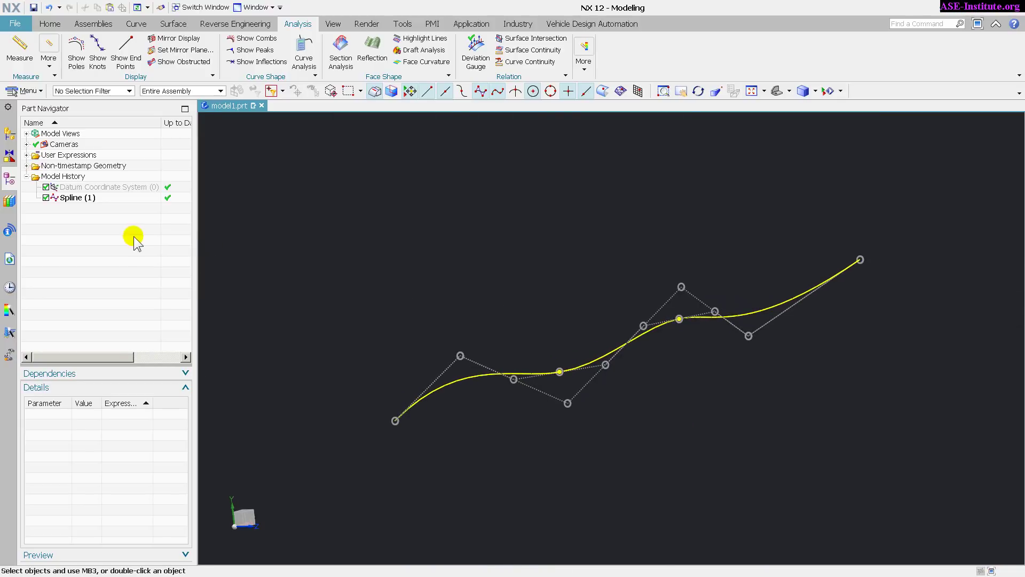
Step: Hide all curves with Ctrl+B, then show only Spline (1) again
drag(328, 156, 903, 474)
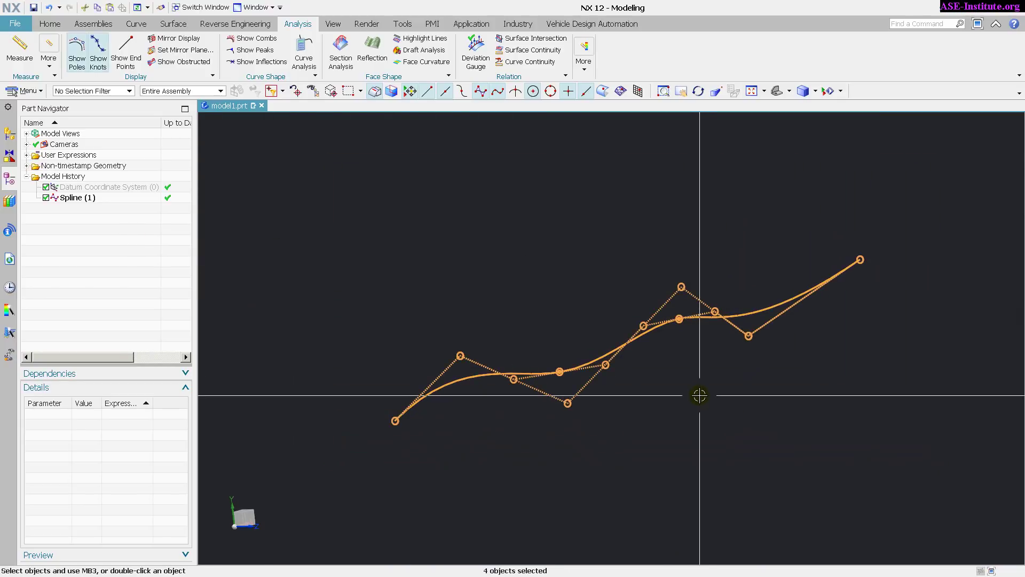
key(ctrl+b)
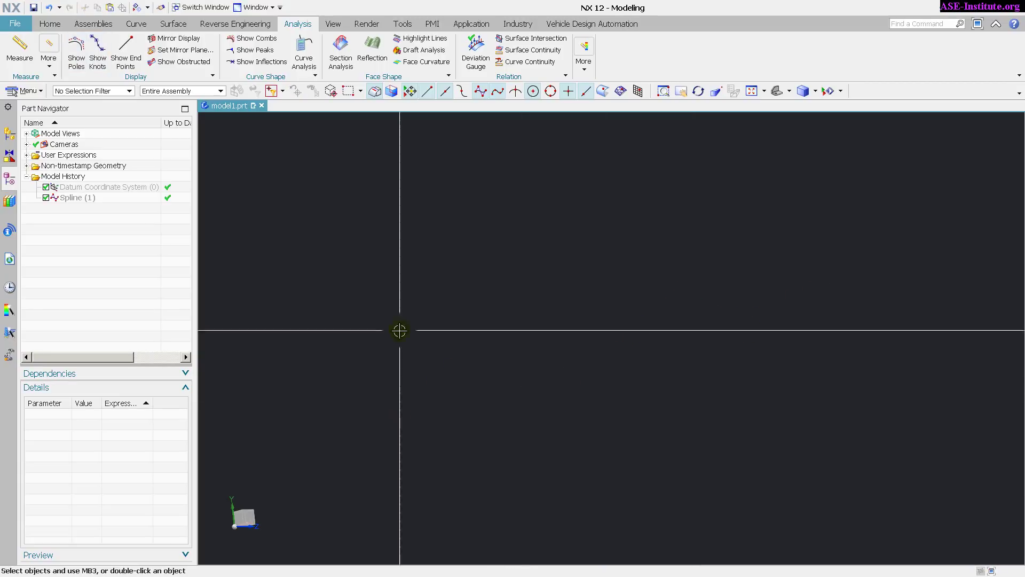
right_click(92, 201)
click(112, 205)
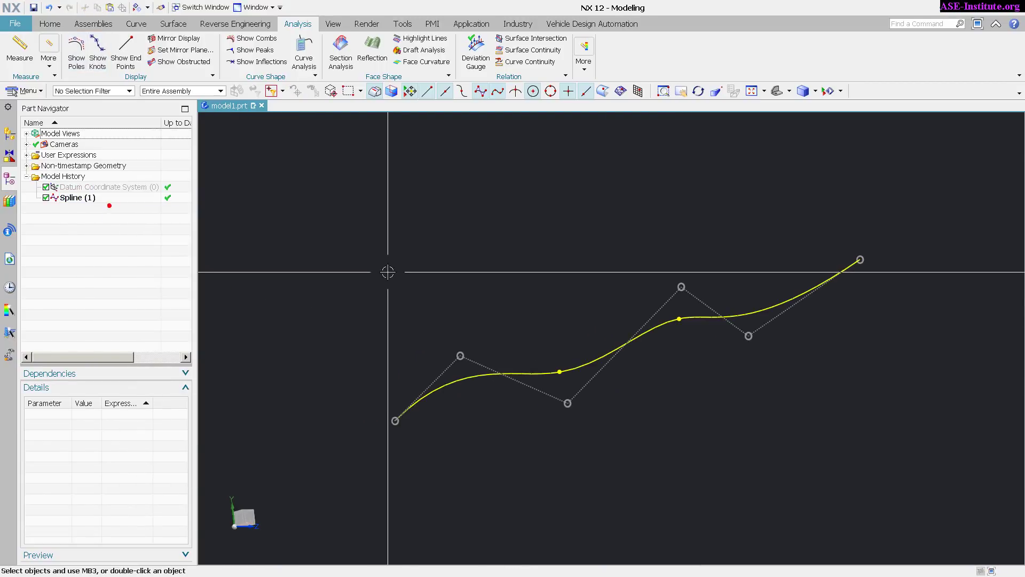
Step: Reshape Spline (1) in Studio Spline by dragging its end, top and lower middle poles
double_click(519, 372)
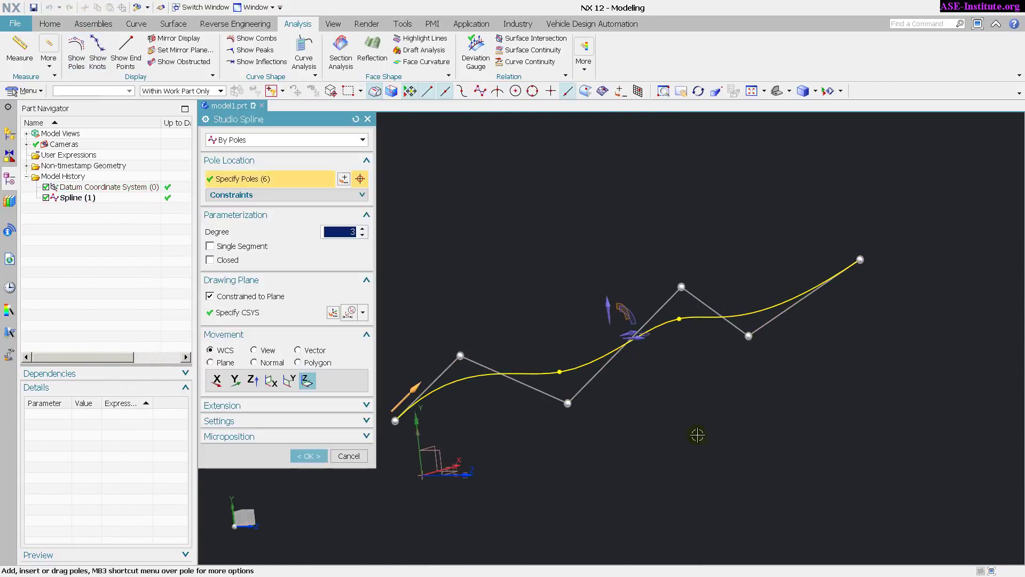
drag(864, 262, 862, 296)
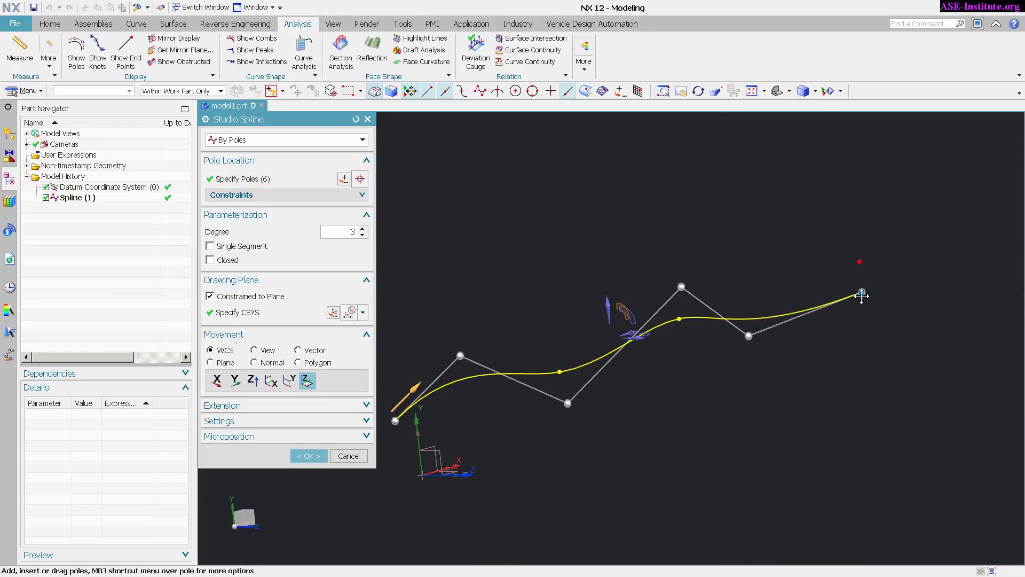
drag(862, 365, 866, 287)
drag(749, 336, 798, 383)
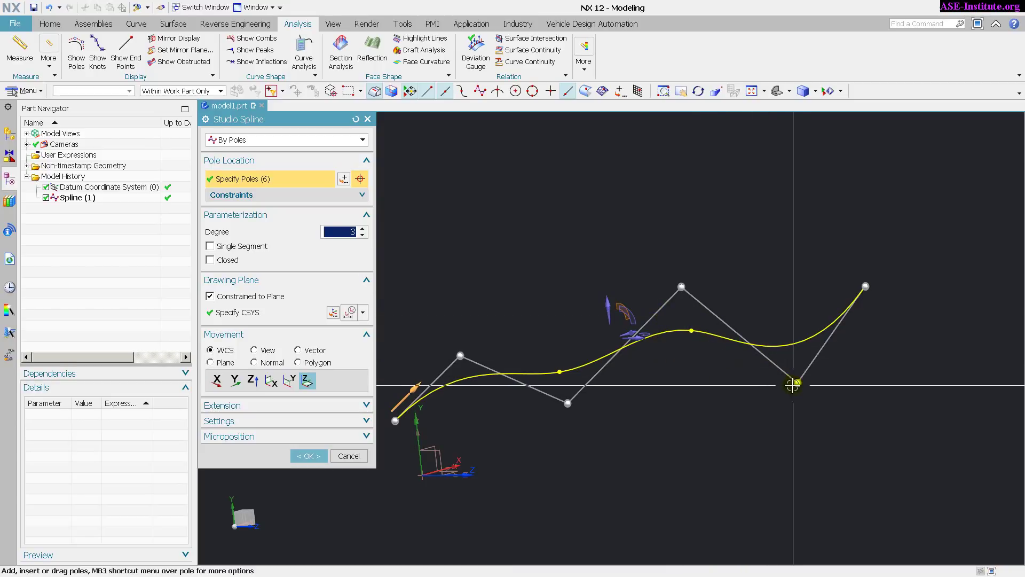
drag(797, 382, 776, 371)
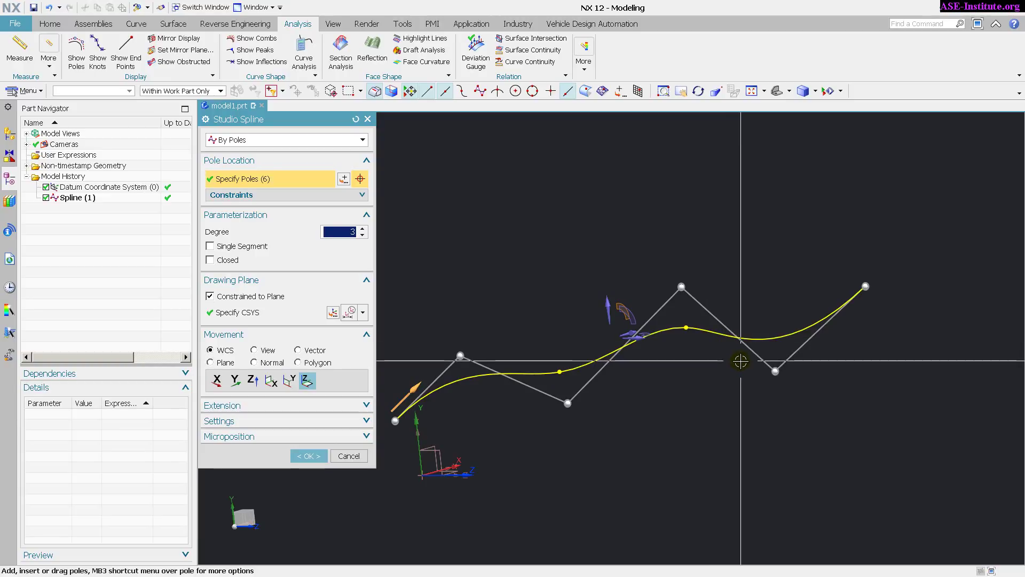
drag(681, 287, 655, 268)
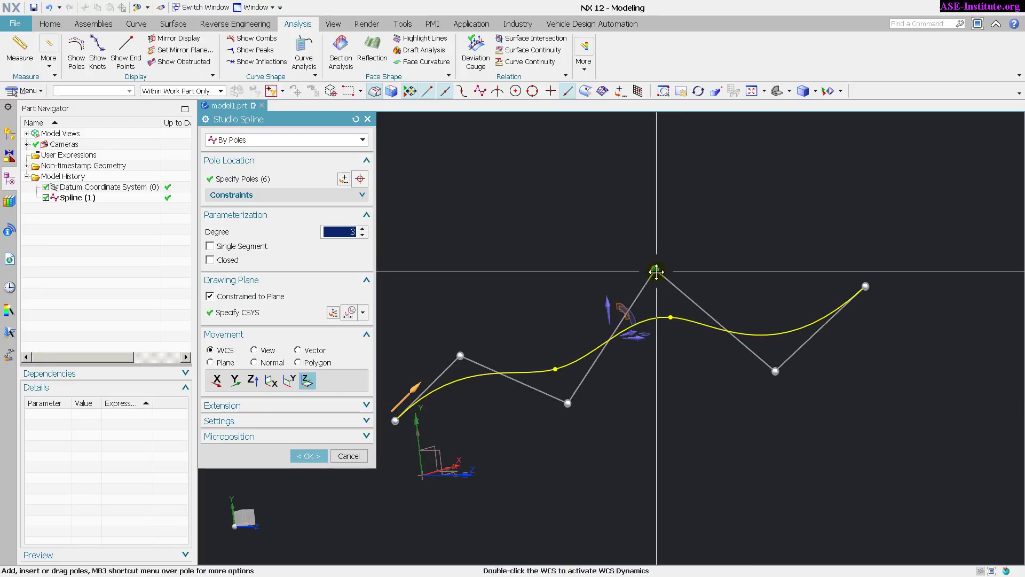
drag(568, 403, 597, 426)
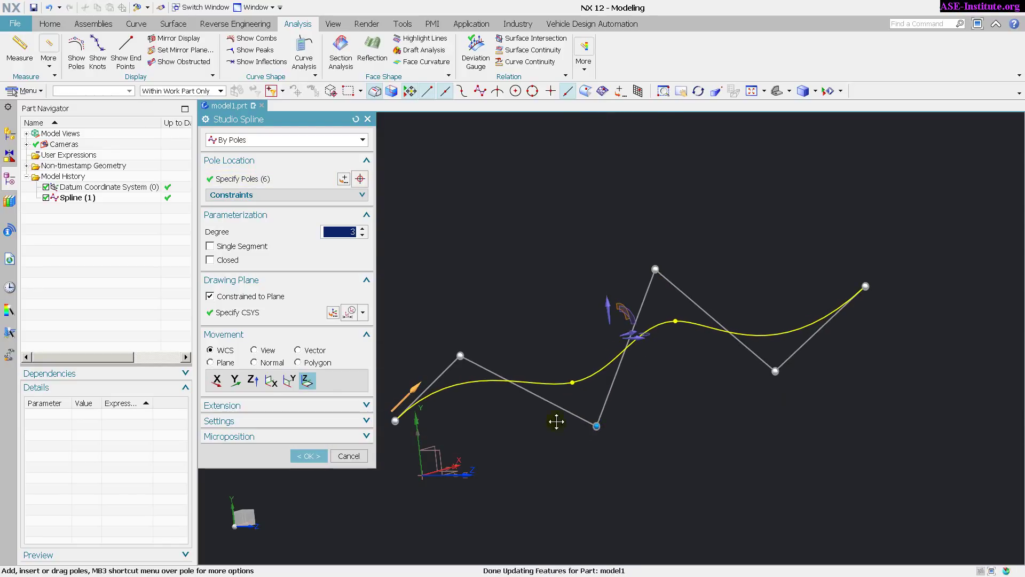
click(312, 456)
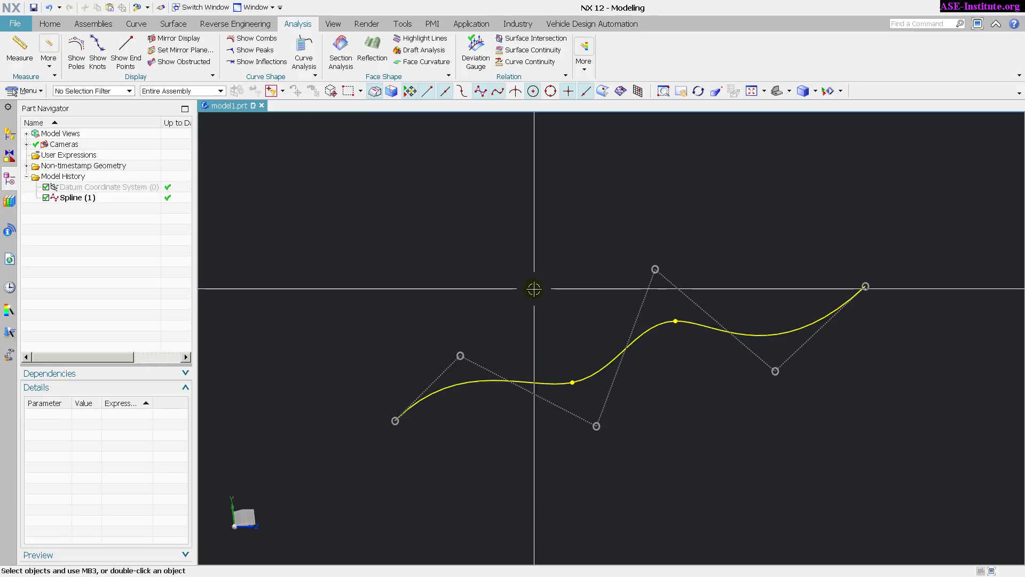
Step: Swap to the divided segments and drag three poles of the first segment into a shallow dip
key(ctrl+z)
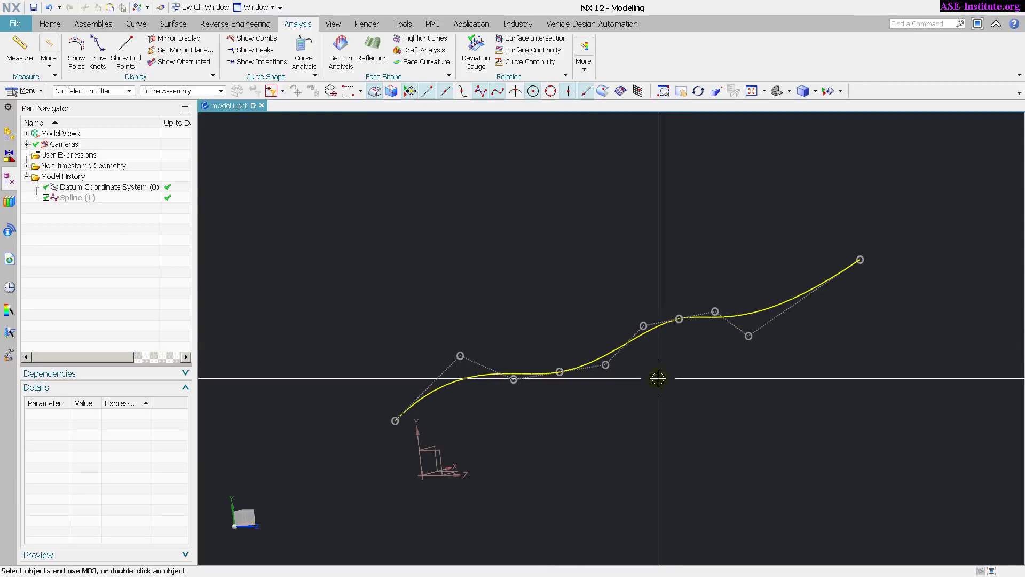
double_click(462, 360)
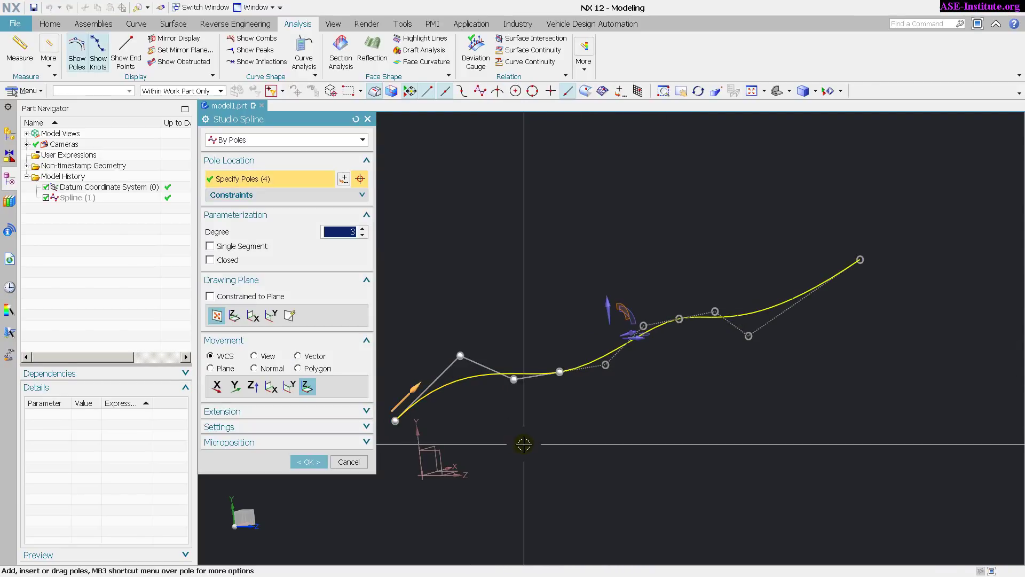
drag(462, 360, 493, 479)
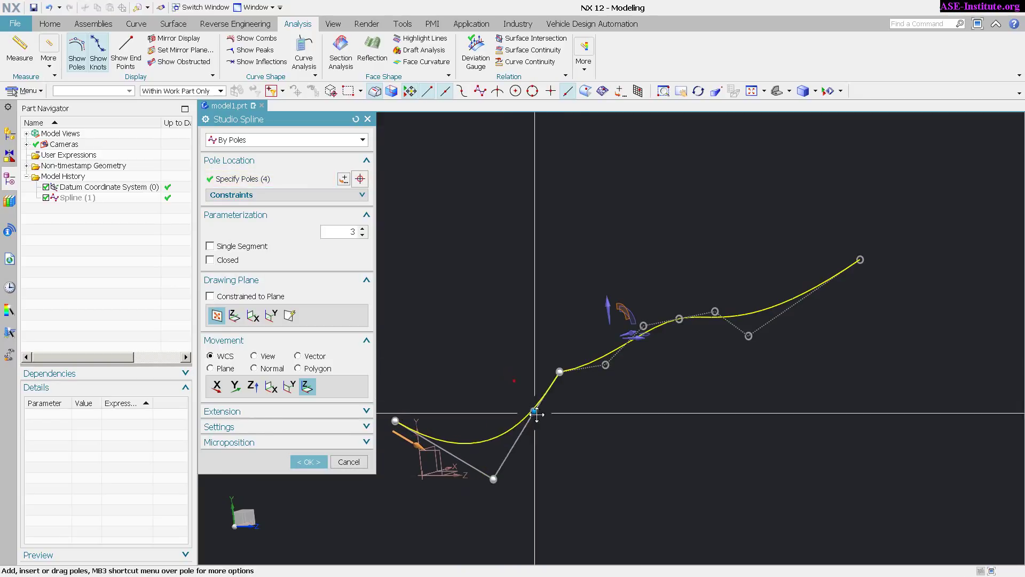
drag(535, 413, 554, 442)
drag(559, 368, 636, 419)
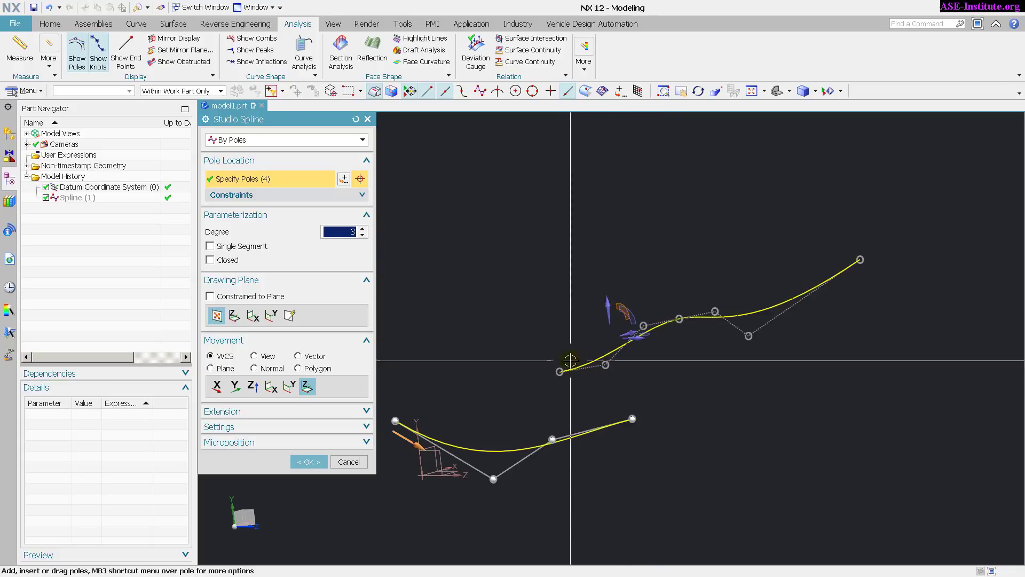
click(326, 459)
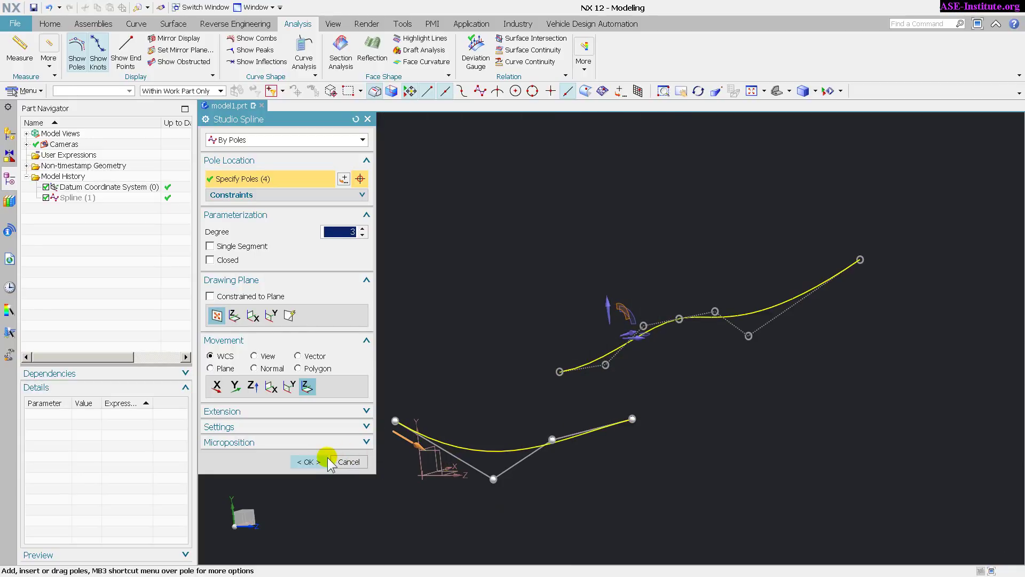